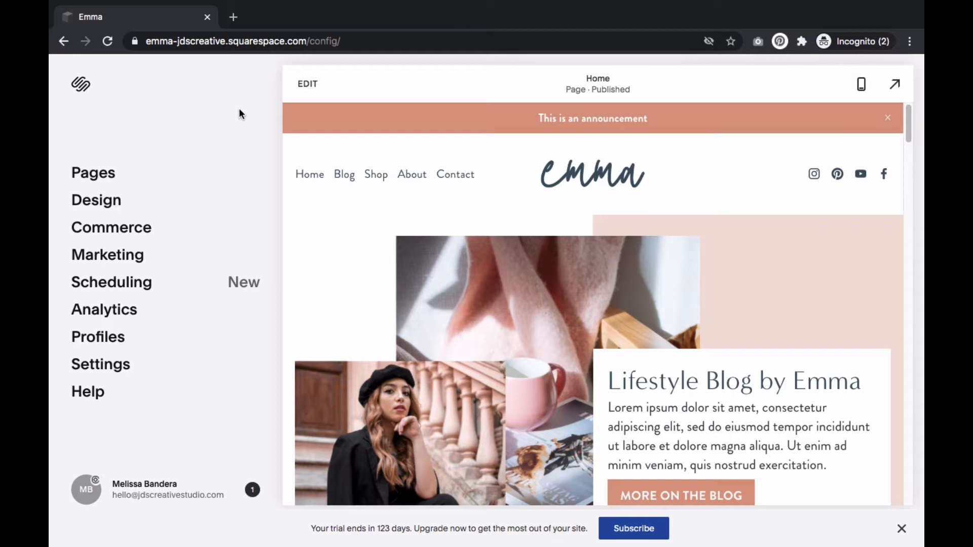
- Create a new post in the Blog page and title it "Template"
{"action": "left_click", "coordinate": [95, 173]}
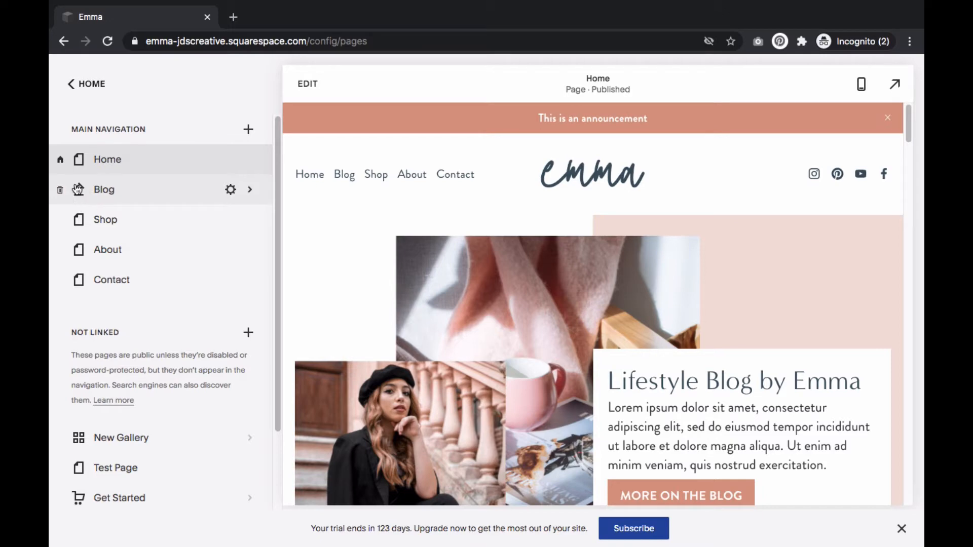
{"action": "left_click", "coordinate": [119, 196]}
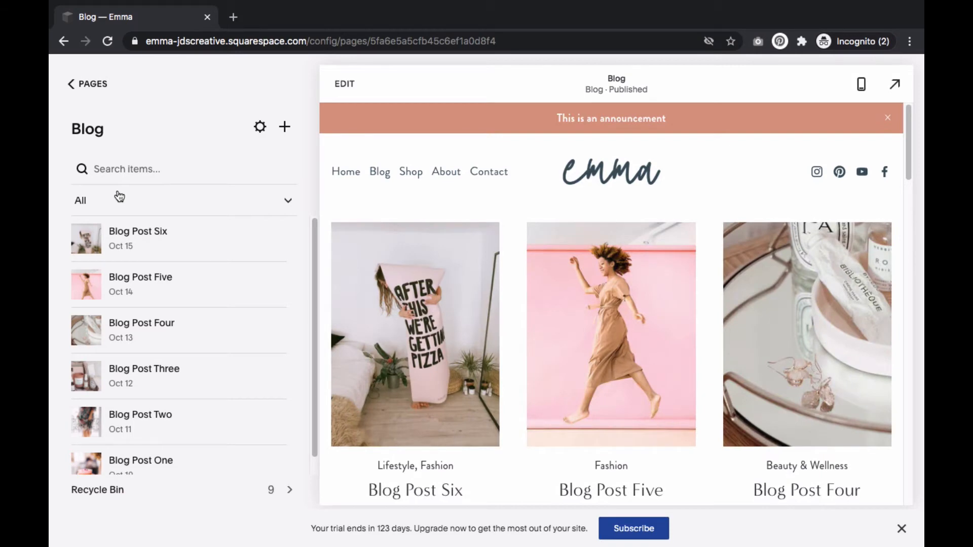
{"action": "left_click", "coordinate": [284, 127]}
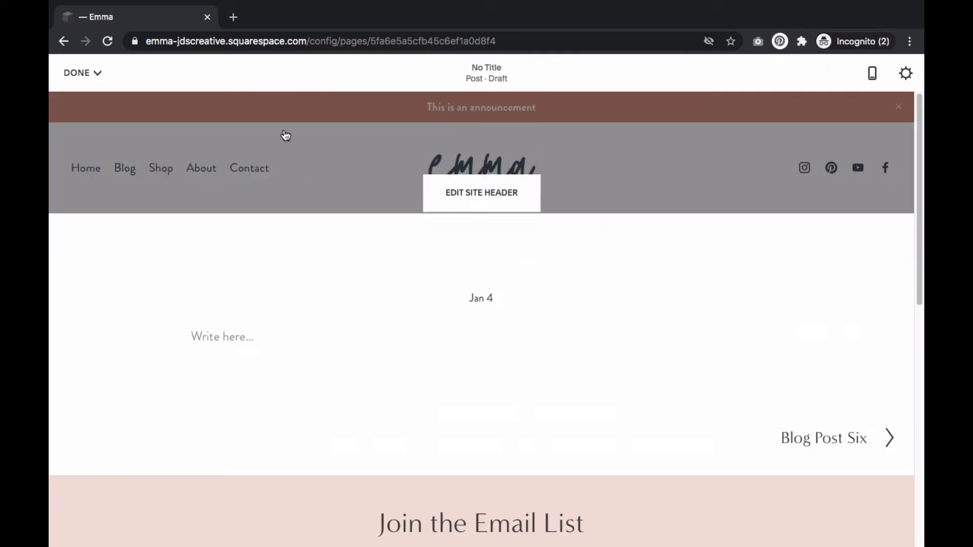
{"action": "left_click", "coordinate": [395, 252]}
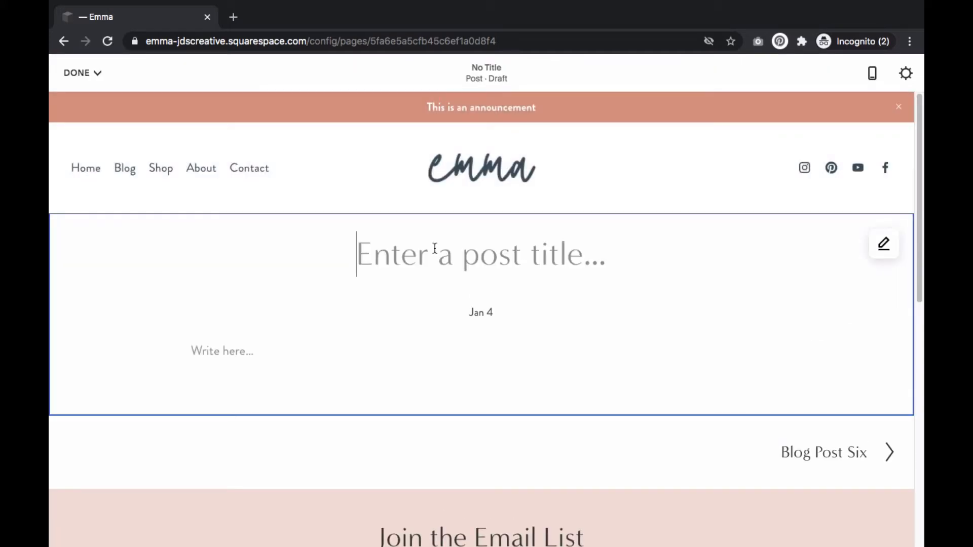
{"action": "type", "text": "Template"}
- Insert a Summary Carousel block below the empty text block and use the Blog page as its content source
{"action": "mouse_move", "coordinate": [402, 334]}
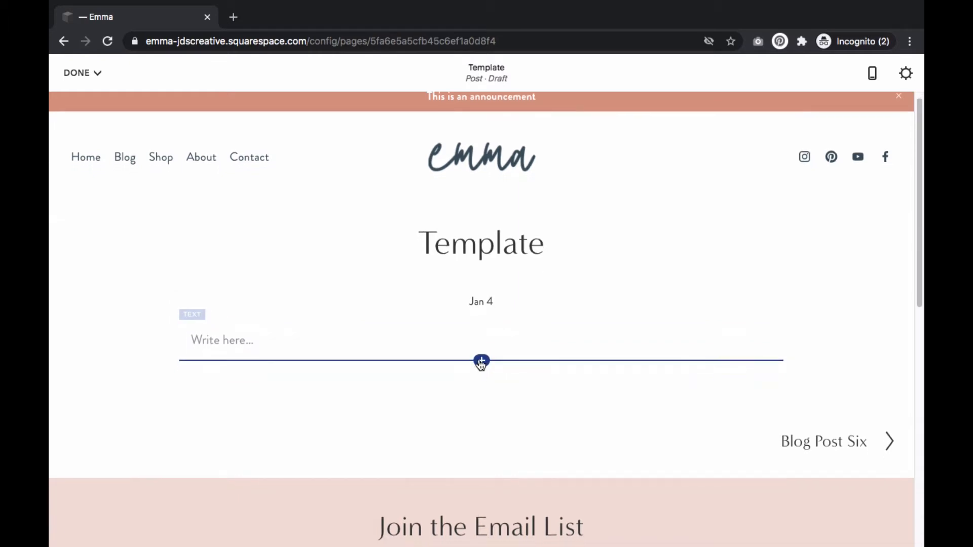
{"action": "left_click", "coordinate": [479, 360]}
{"action": "scroll", "coordinate": [689, 339], "scroll_direction": "down", "scroll_amount": 3}
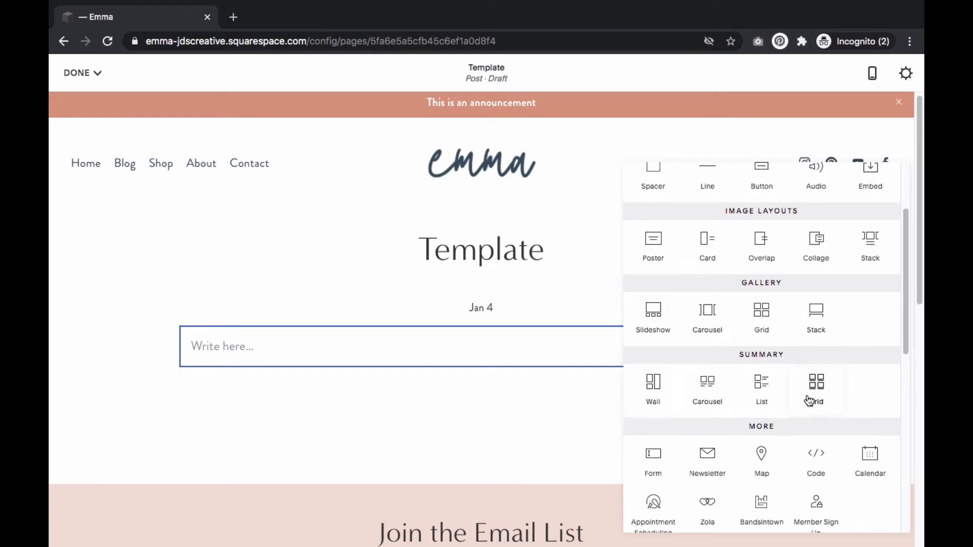
{"action": "left_click", "coordinate": [701, 402]}
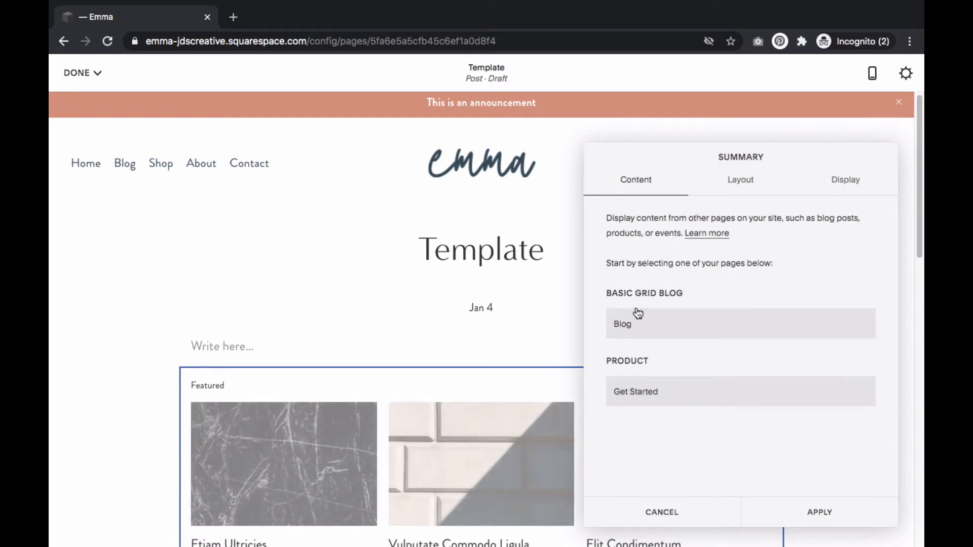
{"action": "left_click", "coordinate": [644, 334]}
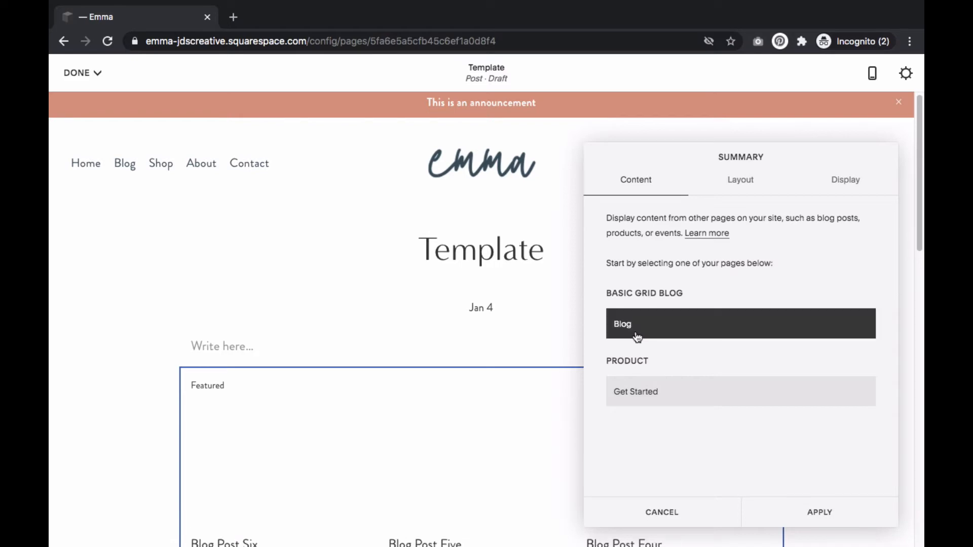
{"action": "scroll", "coordinate": [419, 323], "scroll_direction": "down", "scroll_amount": 2}
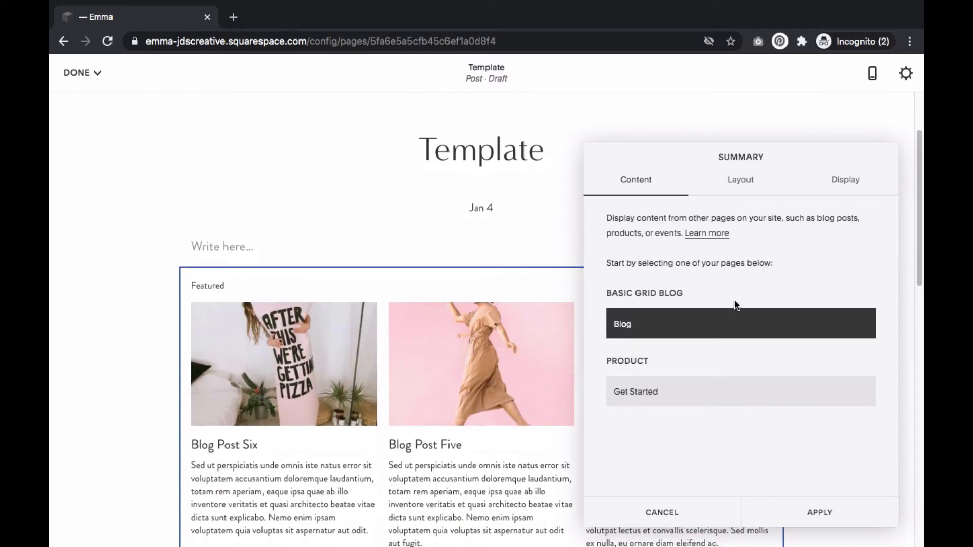
- Try the Wall, List and Grid layouts on the summary block and return it to Carousel
{"action": "left_click", "coordinate": [739, 185]}
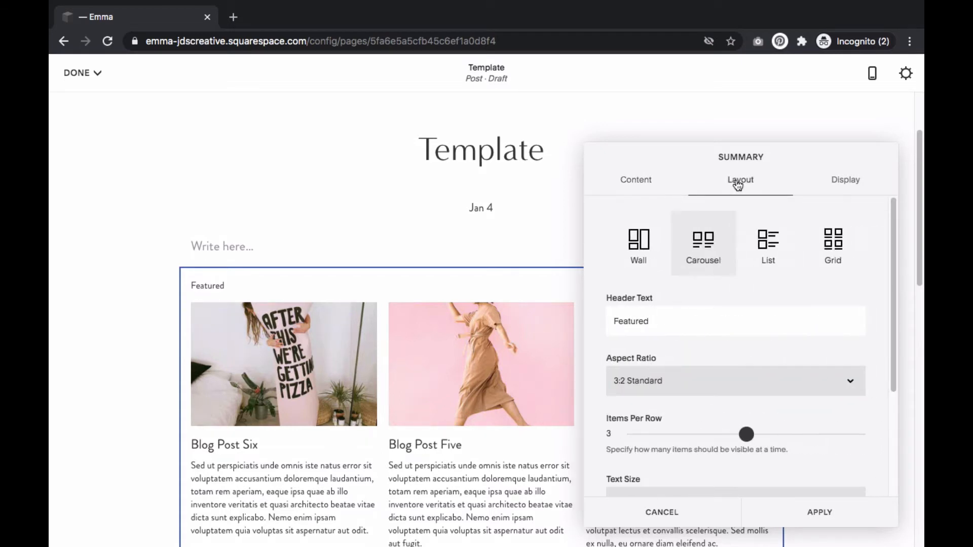
{"action": "left_click", "coordinate": [633, 253]}
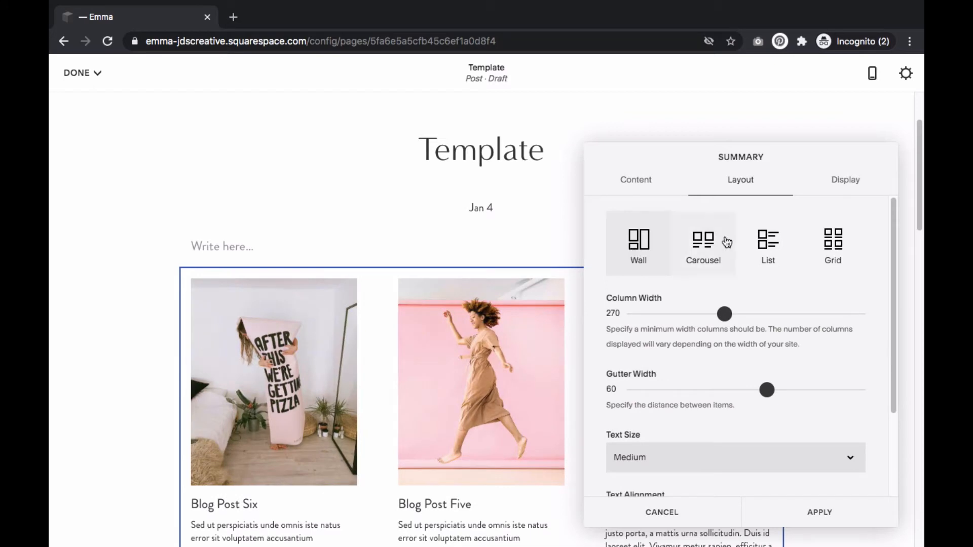
{"action": "left_click", "coordinate": [771, 240]}
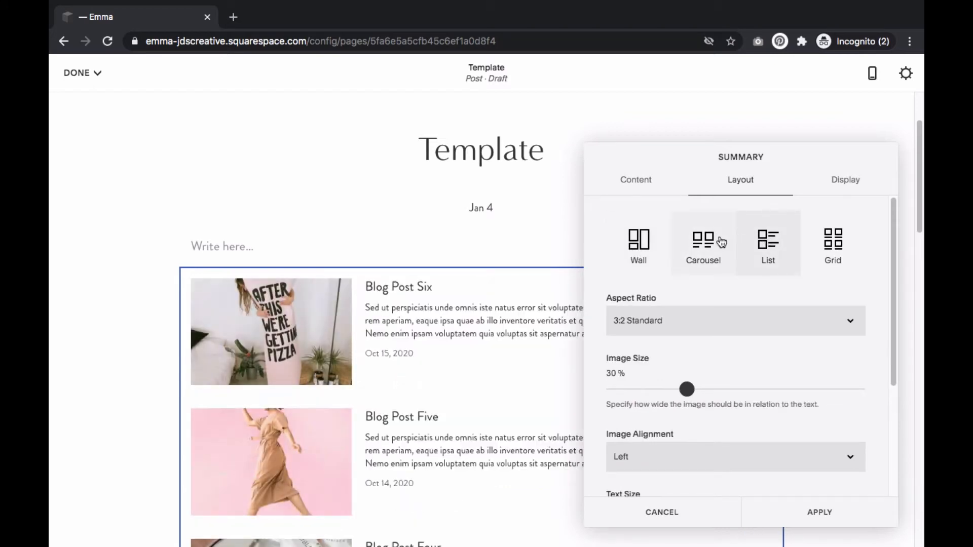
{"action": "left_click", "coordinate": [831, 240]}
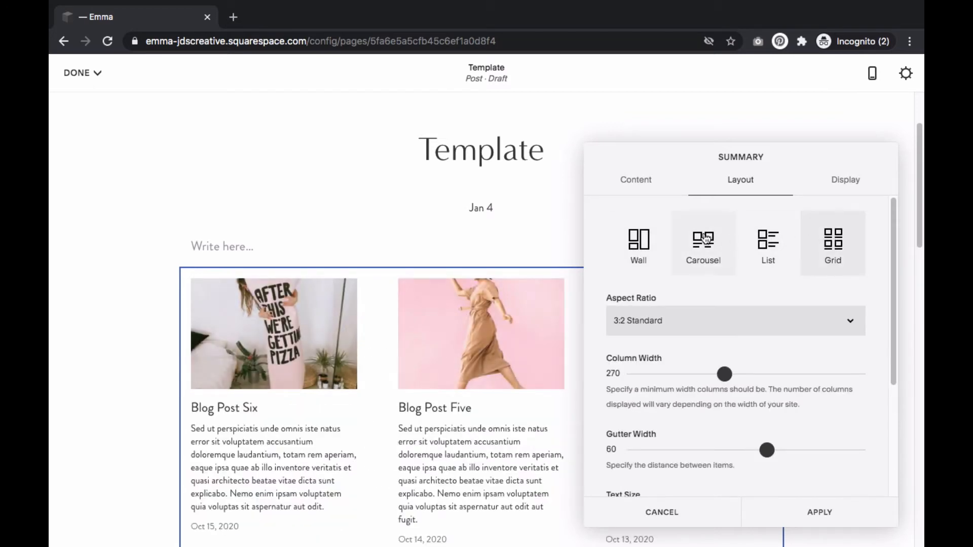
{"action": "left_click", "coordinate": [705, 240]}
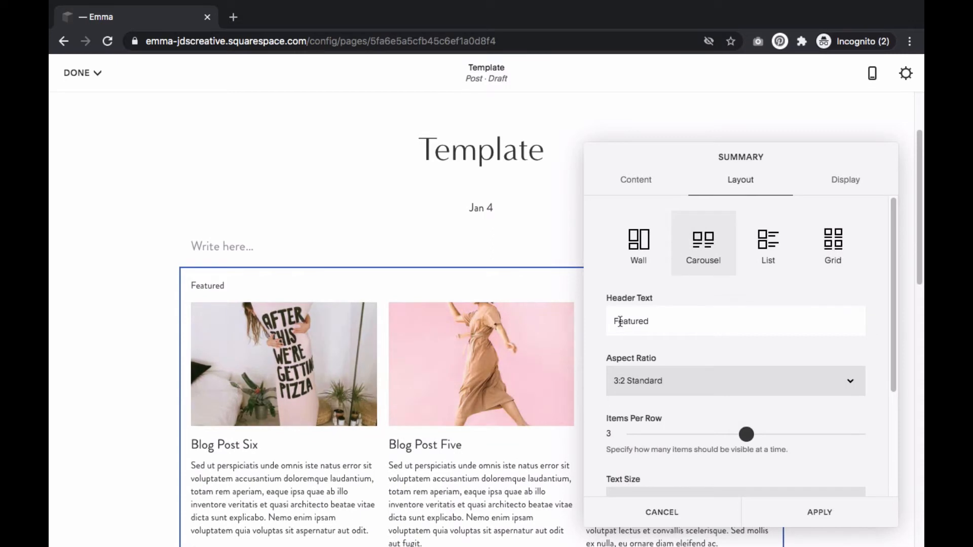
- Clear the summary's header text and set its image aspect ratio to 2:3 Standard (Vertical) after trying 1:1 Square
{"action": "left_click_drag", "start_coordinate": [655, 321], "coordinate": [600, 324]}
{"action": "key", "text": "BackSpace"}
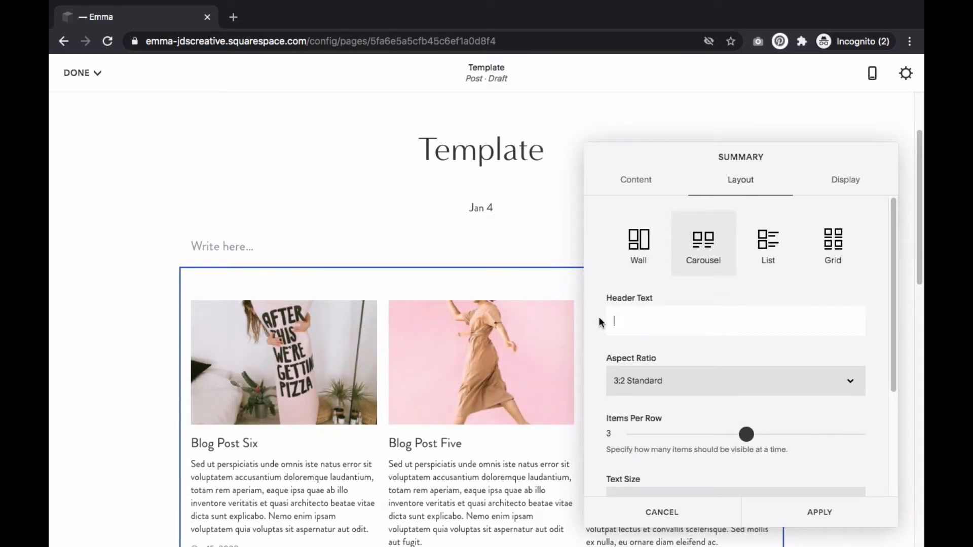
{"action": "scroll", "coordinate": [599, 323], "scroll_direction": "down", "scroll_amount": 1}
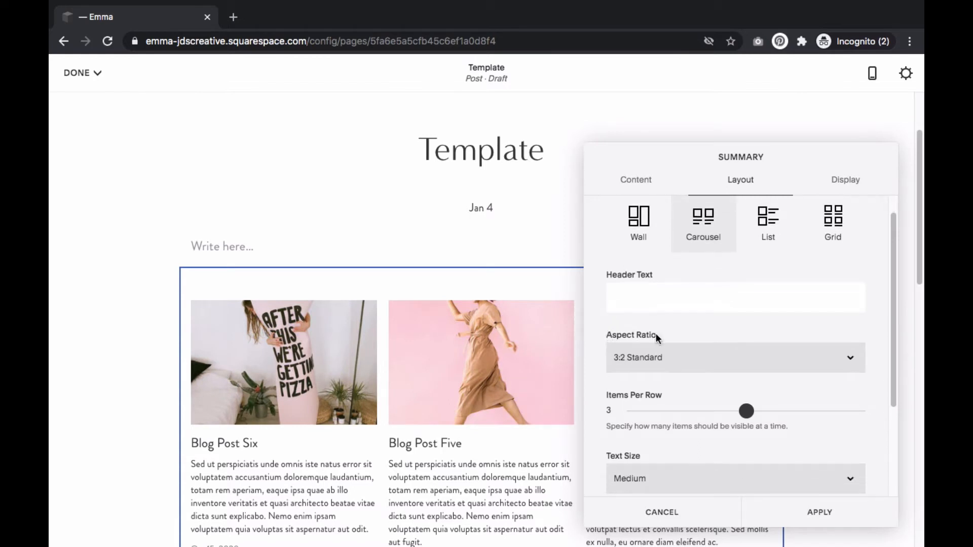
{"action": "left_click", "coordinate": [686, 359]}
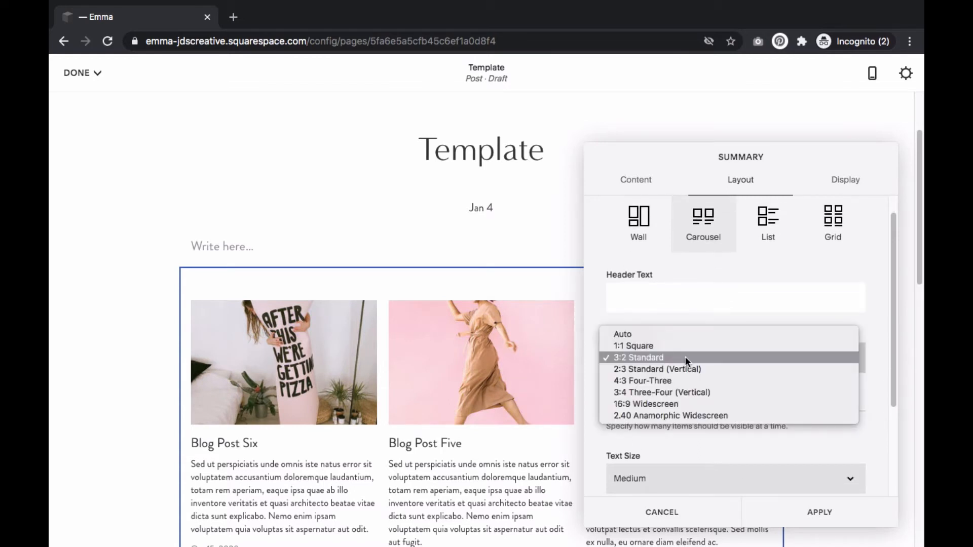
{"action": "left_click", "coordinate": [679, 345]}
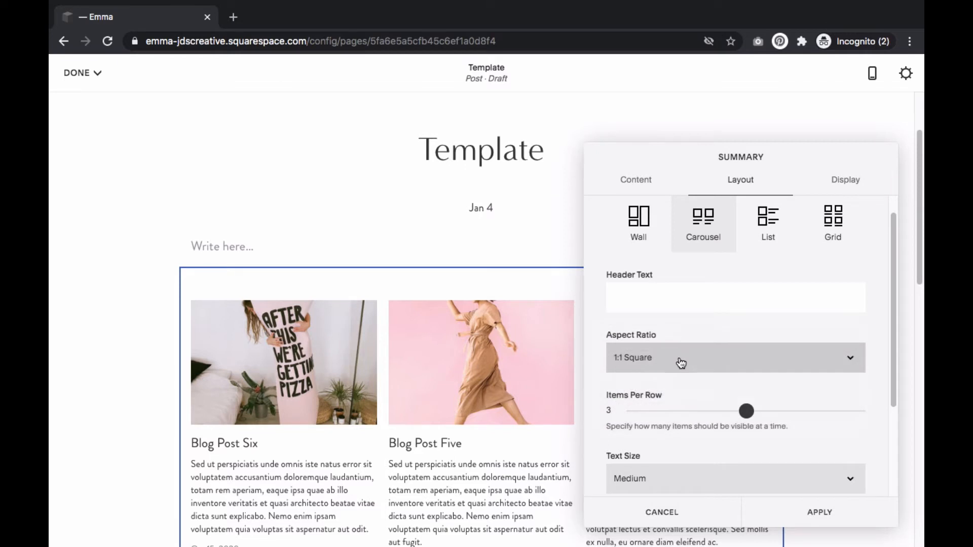
{"action": "left_click", "coordinate": [682, 362]}
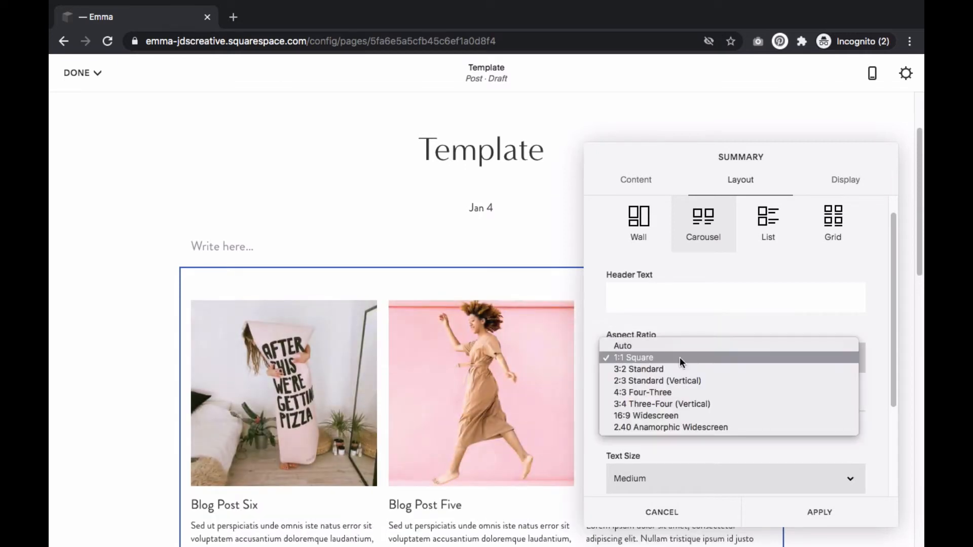
{"action": "left_click", "coordinate": [680, 380]}
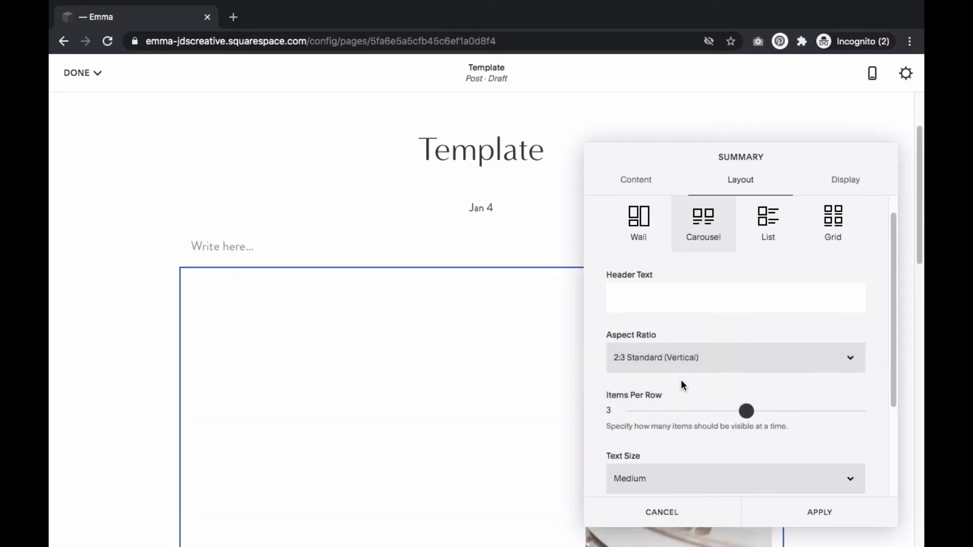
{"action": "scroll", "coordinate": [539, 327], "scroll_direction": "down", "scroll_amount": 3}
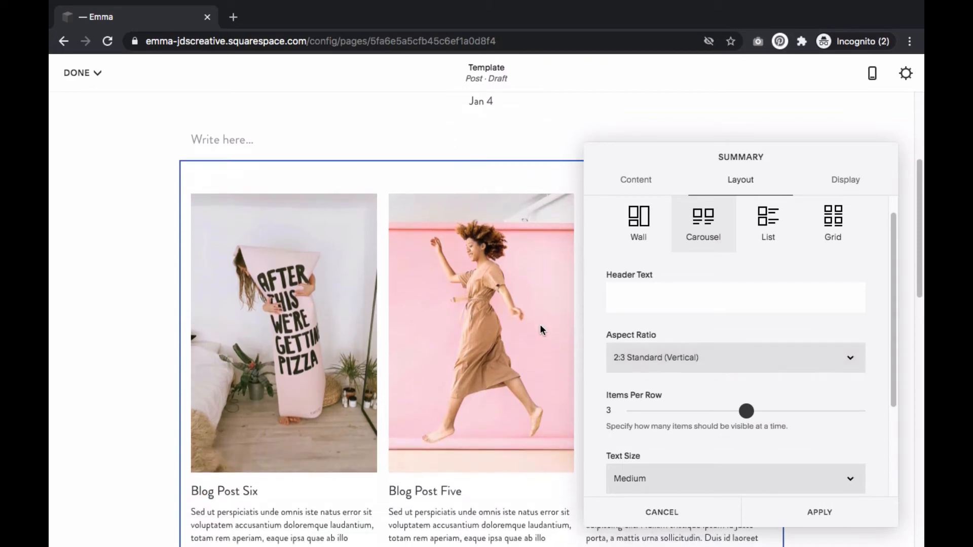
- Set the summary block's text alignment to Center and check the text size and metadata position options
{"action": "scroll", "coordinate": [641, 332], "scroll_direction": "down", "scroll_amount": 3}
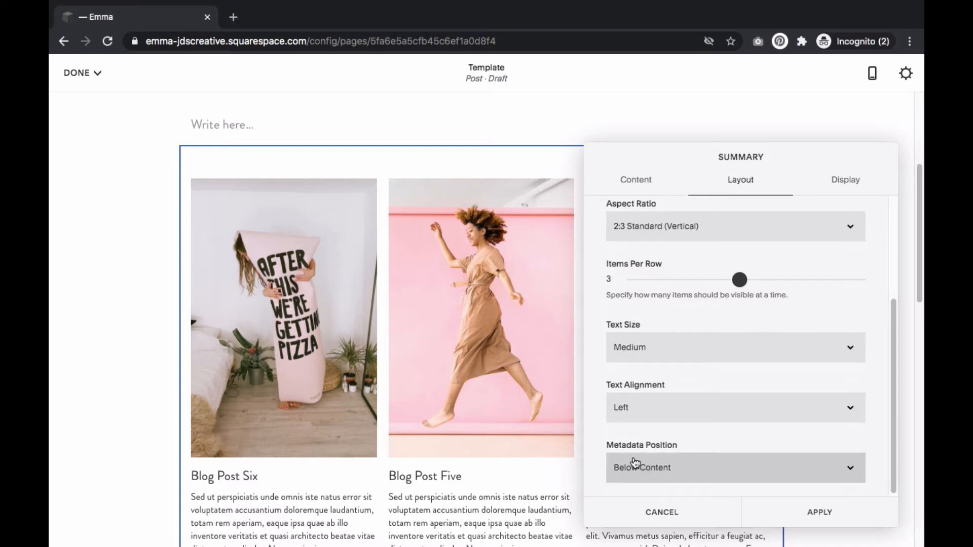
{"action": "scroll", "coordinate": [537, 382], "scroll_direction": "down", "scroll_amount": 2}
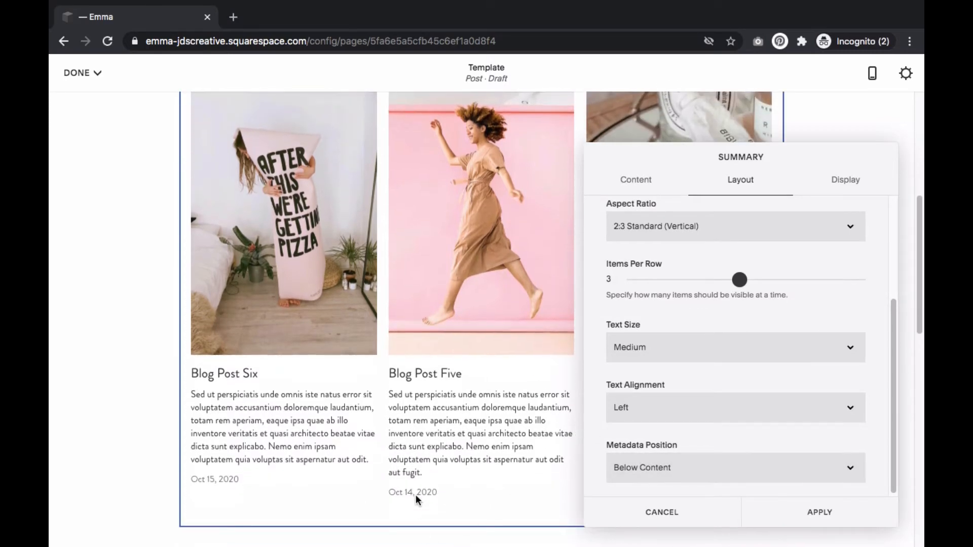
{"action": "left_click", "coordinate": [631, 348]}
{"action": "left_click", "coordinate": [631, 347]}
{"action": "left_click", "coordinate": [638, 405]}
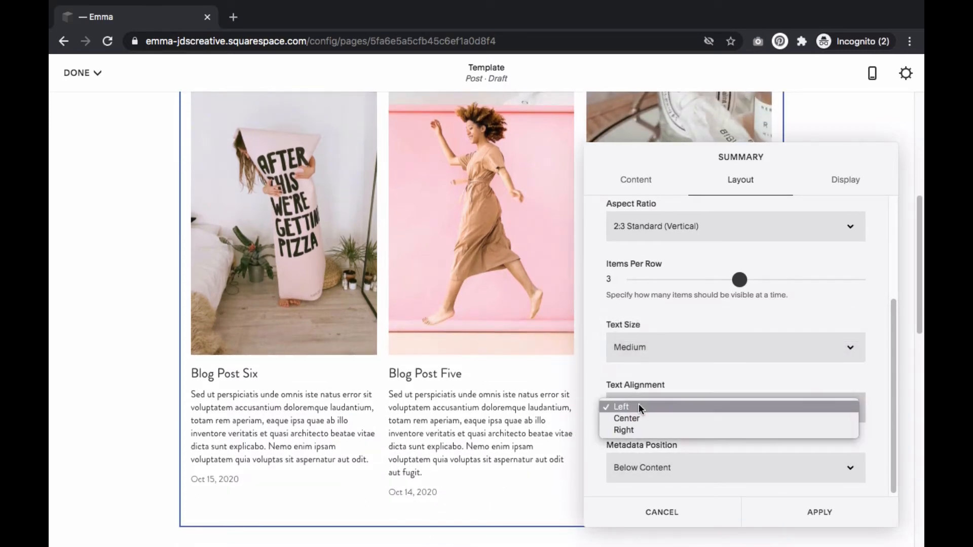
{"action": "left_click", "coordinate": [641, 417]}
{"action": "left_click", "coordinate": [639, 467]}
{"action": "left_click", "coordinate": [655, 467]}
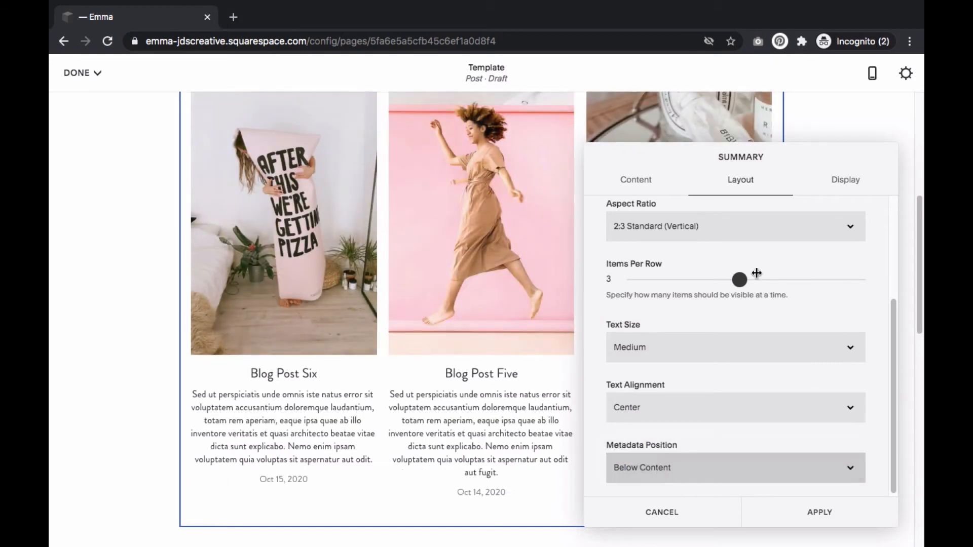
- Limit the summary block to 6 items and hide the post excerpts
{"action": "left_click", "coordinate": [845, 190]}
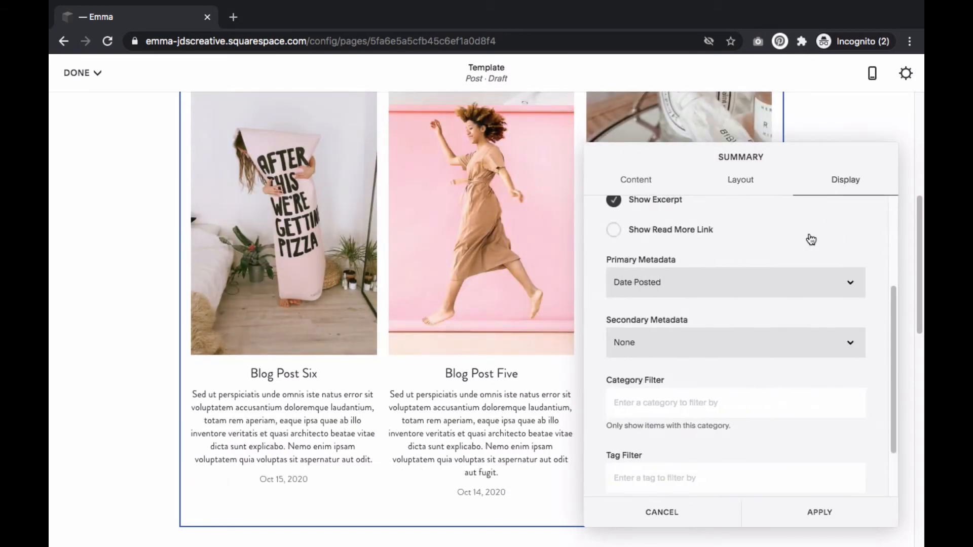
{"action": "scroll", "coordinate": [808, 240], "scroll_direction": "up", "scroll_amount": 3}
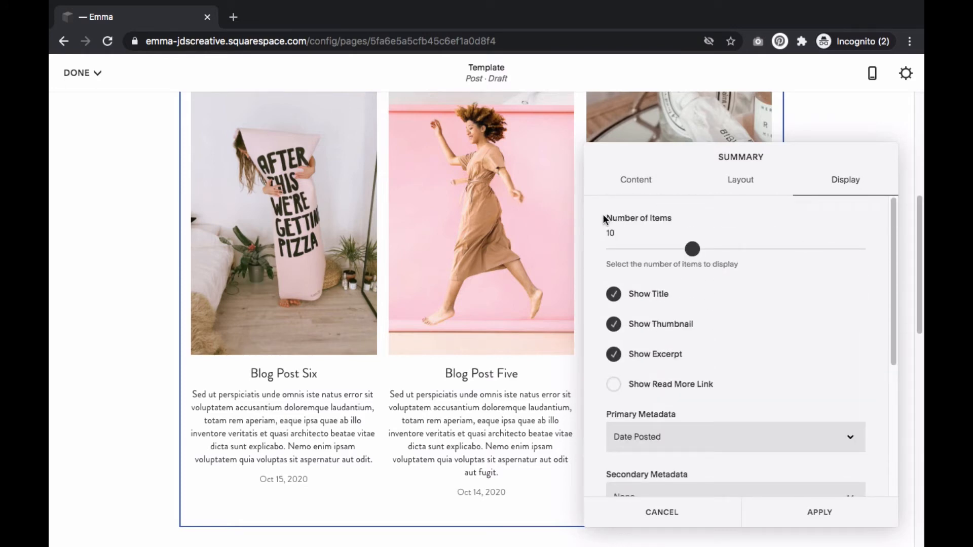
{"action": "left_click_drag", "start_coordinate": [693, 248], "coordinate": [659, 248]}
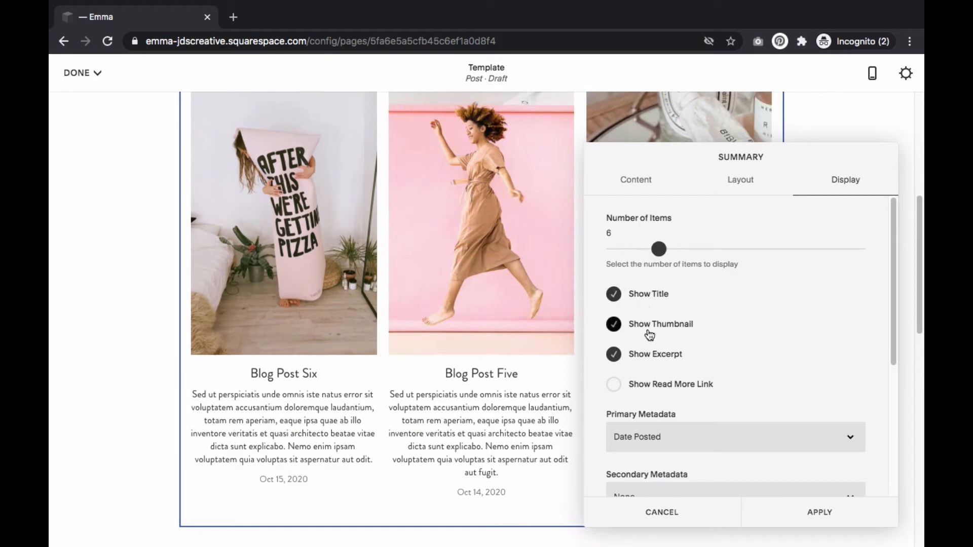
{"action": "left_click", "coordinate": [614, 355]}
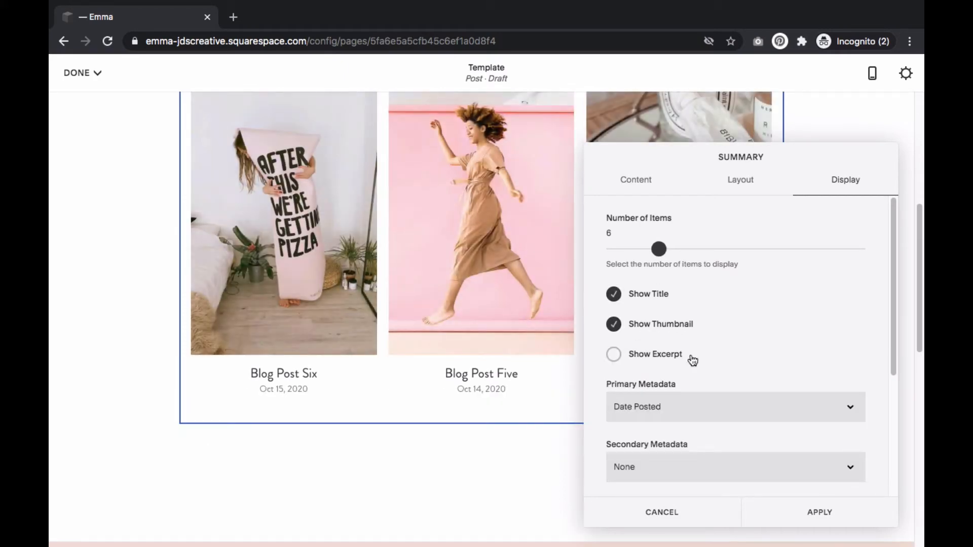
- Set the summary's primary metadata to None and apply the block settings
{"action": "scroll", "coordinate": [744, 340], "scroll_direction": "down", "scroll_amount": 1}
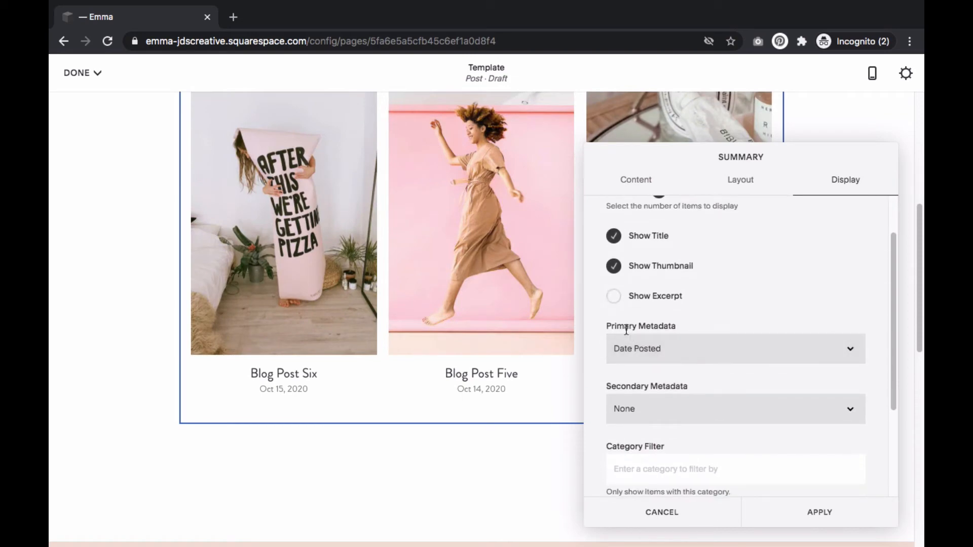
{"action": "left_click", "coordinate": [700, 347]}
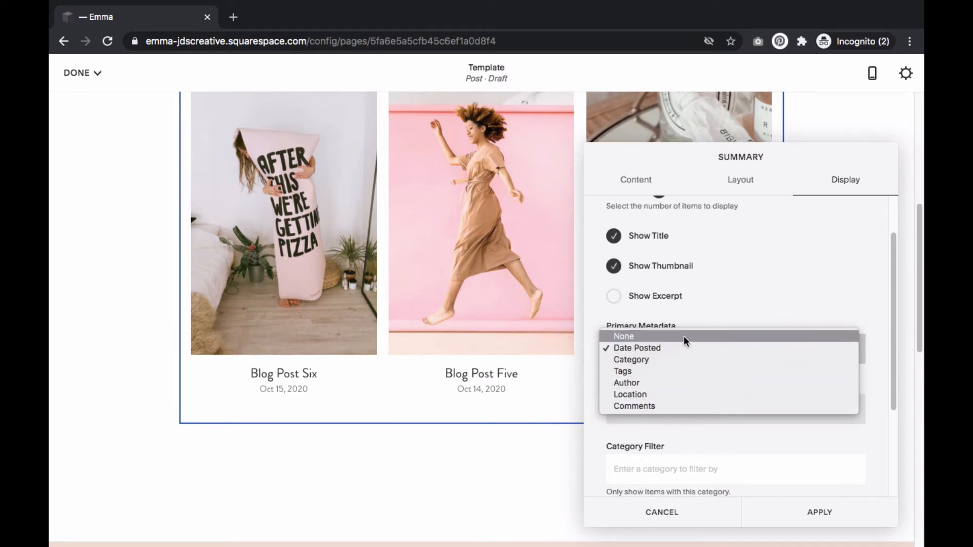
{"action": "left_click", "coordinate": [684, 336]}
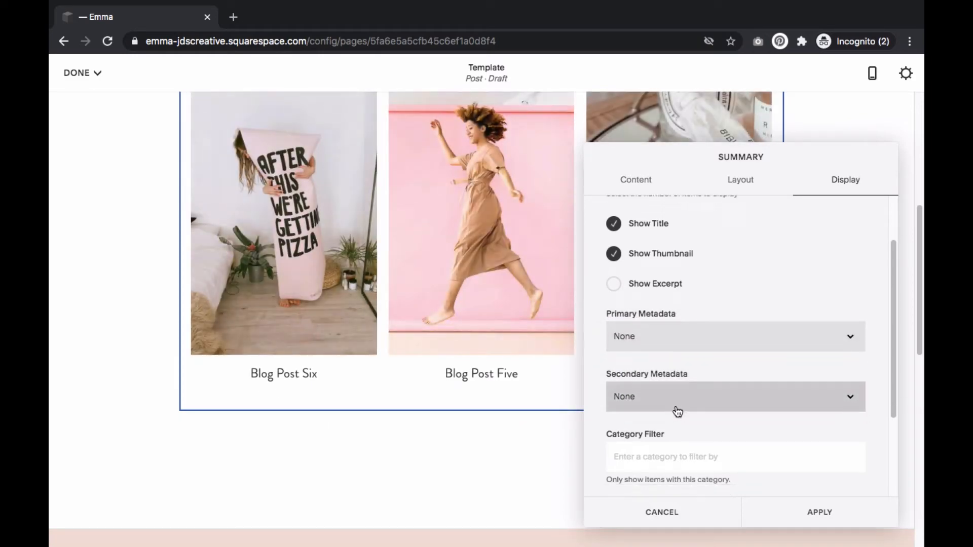
{"action": "scroll", "coordinate": [678, 413], "scroll_direction": "down", "scroll_amount": 3}
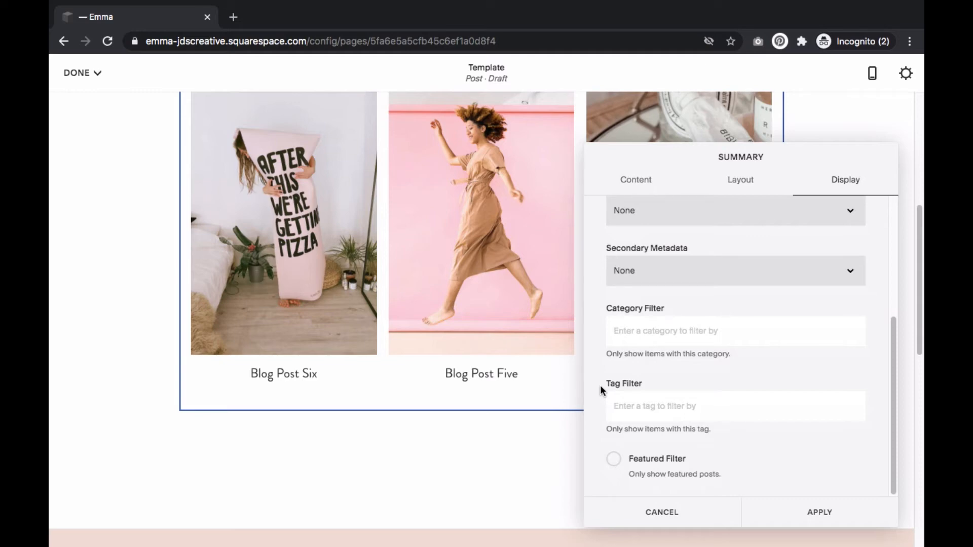
{"action": "left_click", "coordinate": [810, 505]}
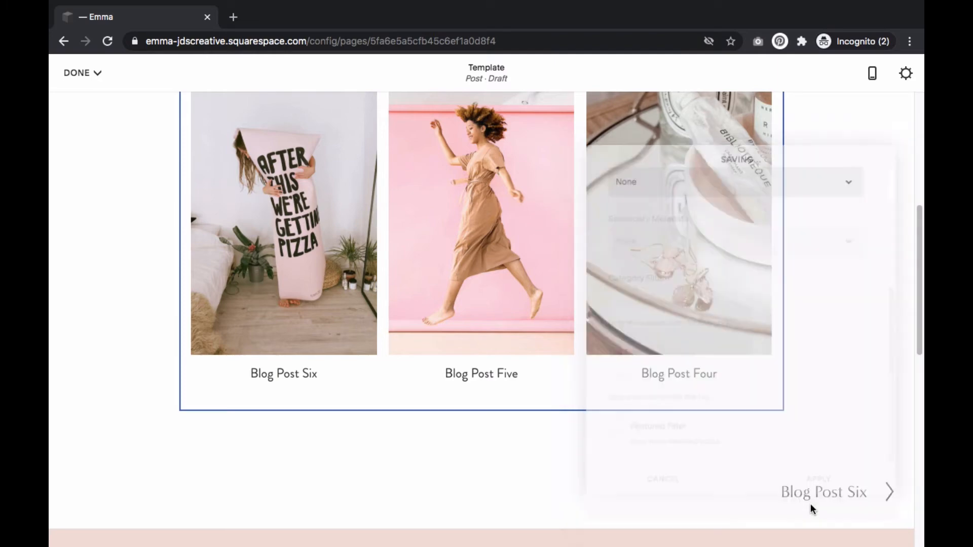
{"action": "scroll", "coordinate": [573, 422], "scroll_direction": "up", "scroll_amount": 2}
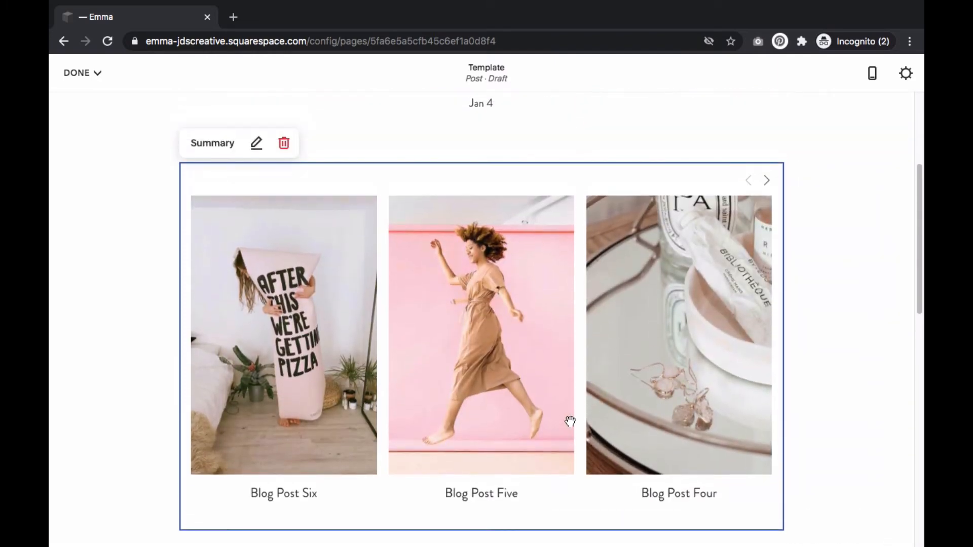
- Add the text Related Posts above the summary block and format it as Heading 2
{"action": "scroll", "coordinate": [574, 424], "scroll_direction": "up", "scroll_amount": 2}
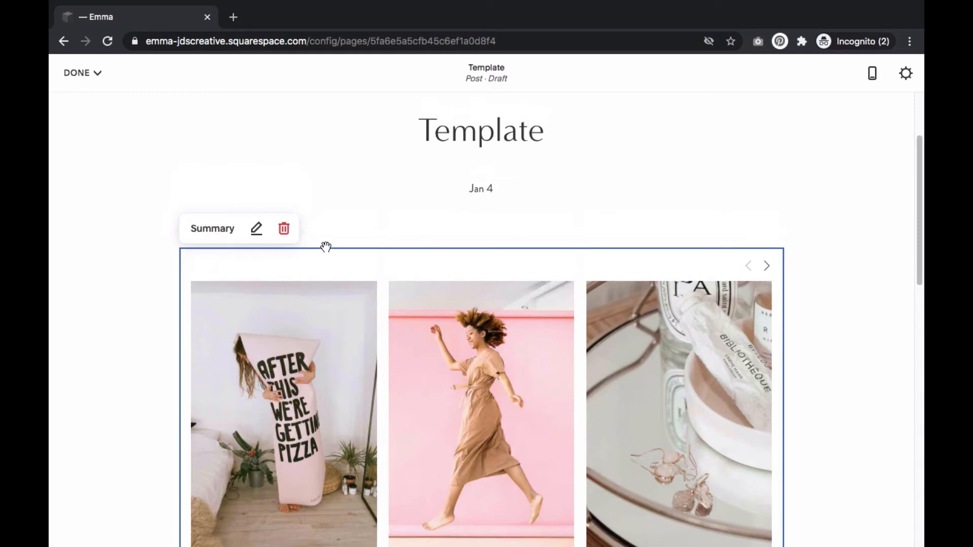
{"action": "left_click", "coordinate": [350, 234]}
{"action": "type", "text": "Rel"}
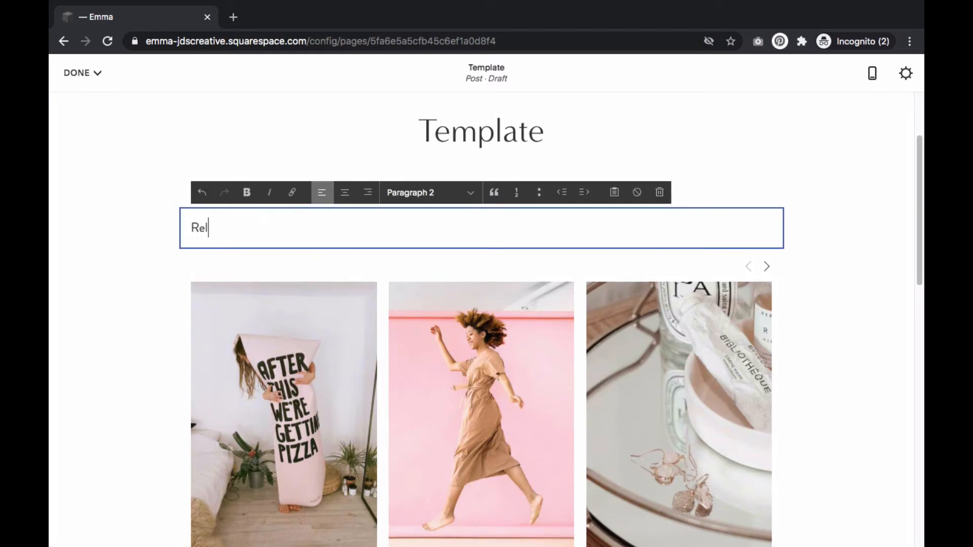
{"action": "type", "text": "ated Posts"}
{"action": "left_click", "coordinate": [442, 191]}
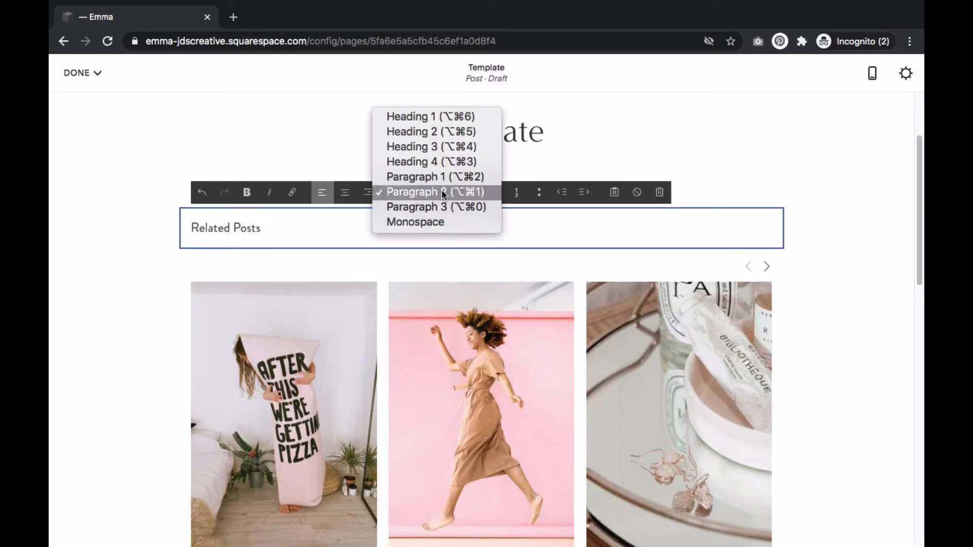
{"action": "left_click", "coordinate": [427, 133]}
{"action": "left_click", "coordinate": [125, 209]}
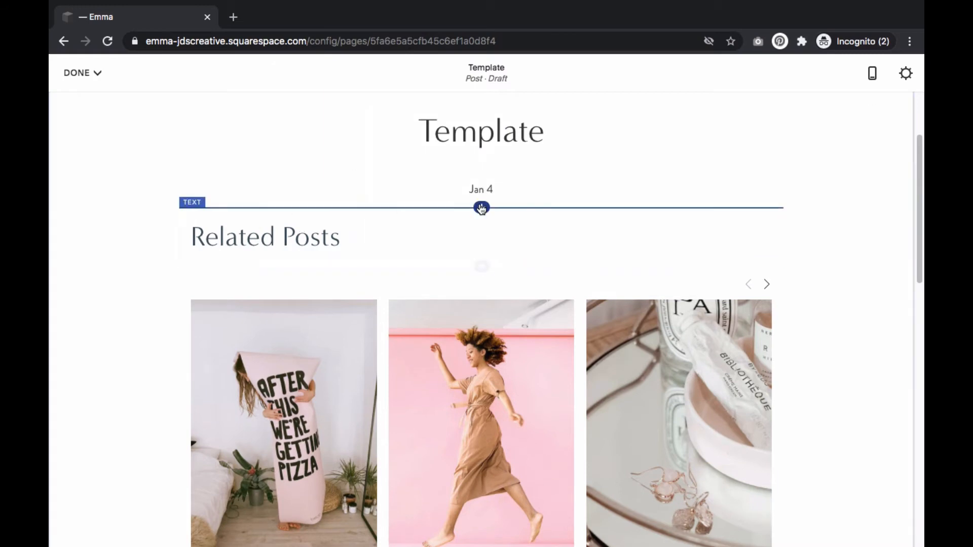
- Insert a horizontal line above the Related Posts heading, then save the Template post and leave editing
{"action": "left_click", "coordinate": [481, 206]}
{"action": "left_click", "coordinate": [708, 219]}
{"action": "left_click", "coordinate": [133, 224]}
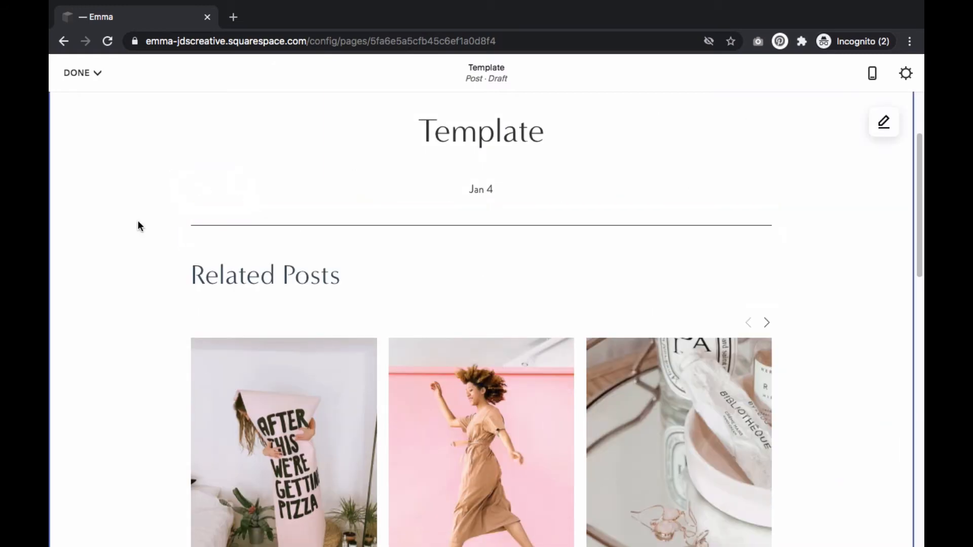
{"action": "left_click", "coordinate": [78, 73]}
{"action": "left_click", "coordinate": [86, 105]}
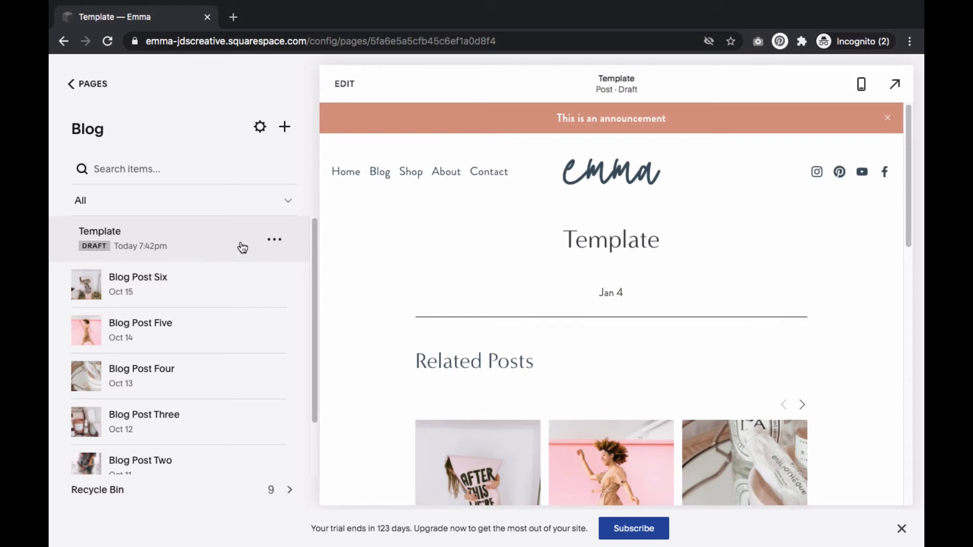
- Duplicate the Template draft in the blog's post list
{"action": "left_click", "coordinate": [277, 246]}
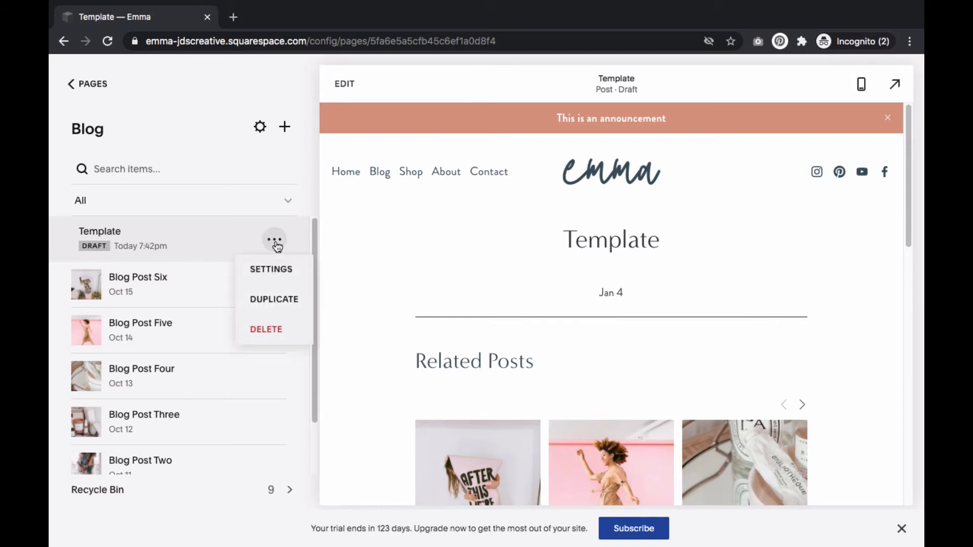
{"action": "left_click", "coordinate": [276, 299]}
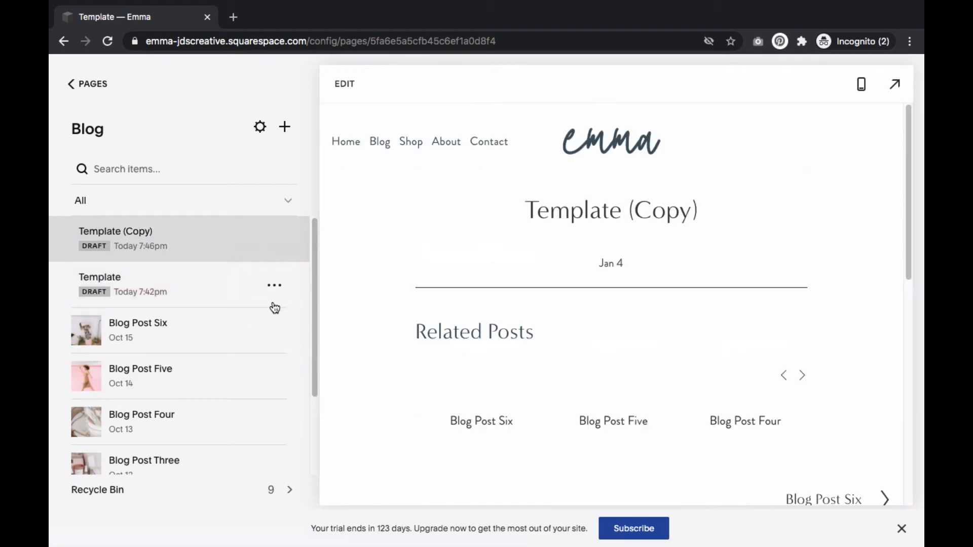
{"action": "left_click", "coordinate": [274, 241]}
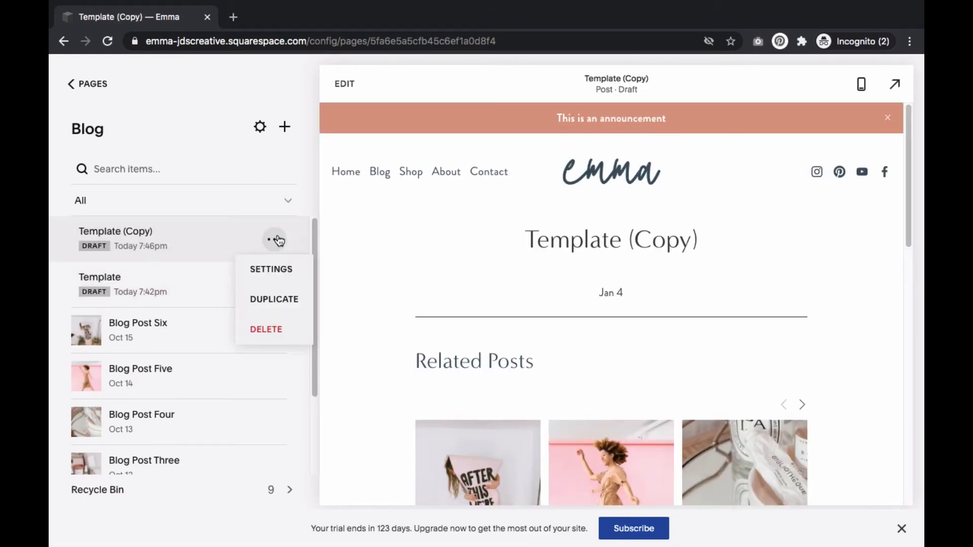
- Edit the duplicated post and change its title to My Full Holiday Lookbook
{"action": "left_click", "coordinate": [350, 86]}
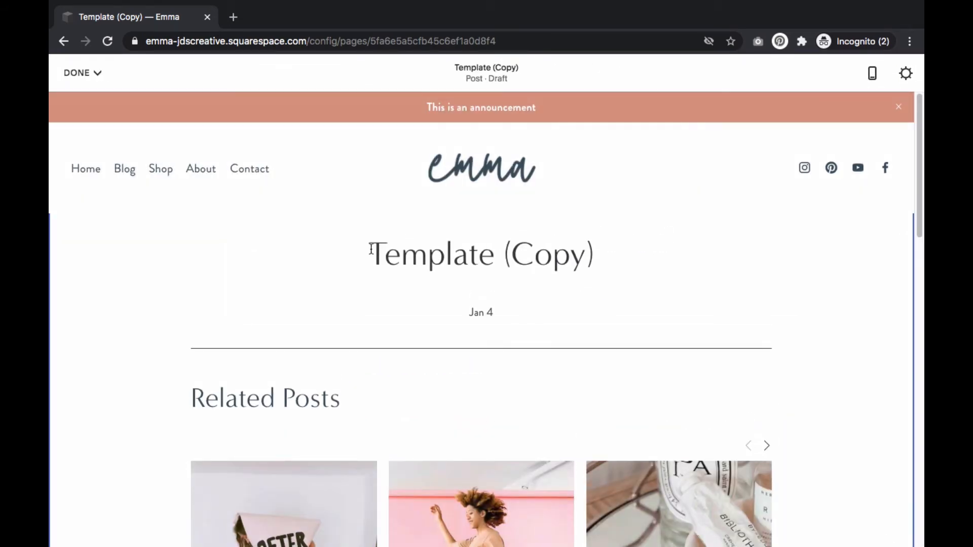
{"action": "left_click_drag", "start_coordinate": [371, 248], "coordinate": [596, 242]}
{"action": "type", "text": "My Ful"}
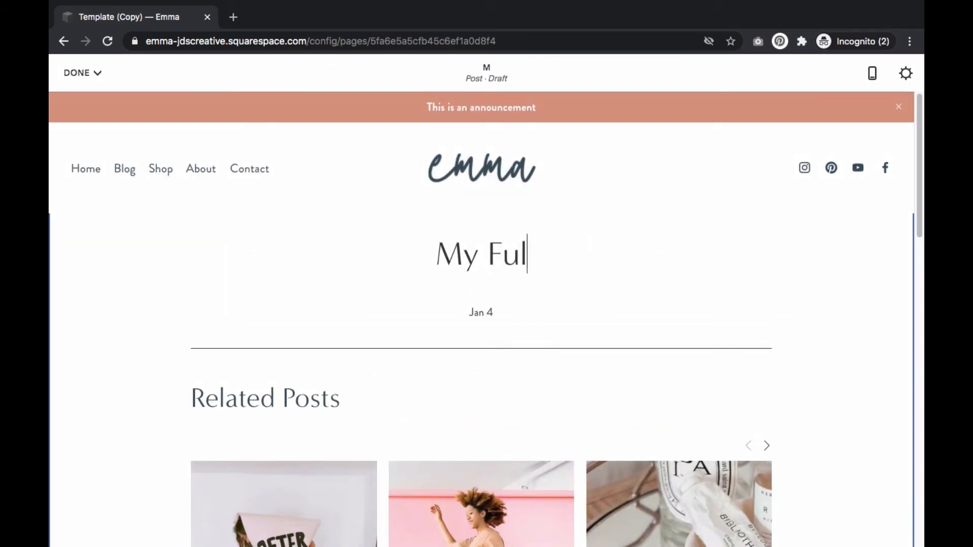
{"action": "type", "text": "l Holiday Lookbook"}
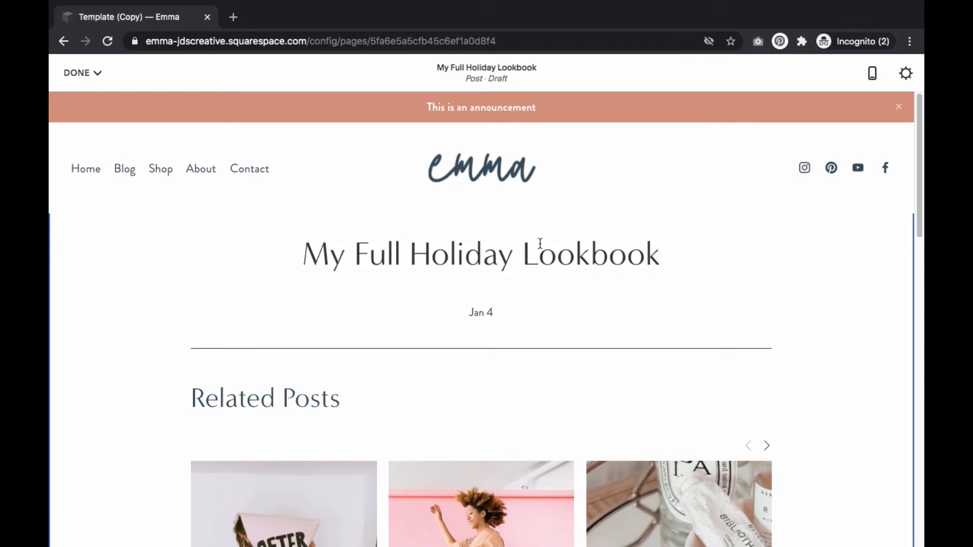
- Set the post URL to /blog/holiday-lookbook in the post's options and save the settings
{"action": "left_click", "coordinate": [906, 74]}
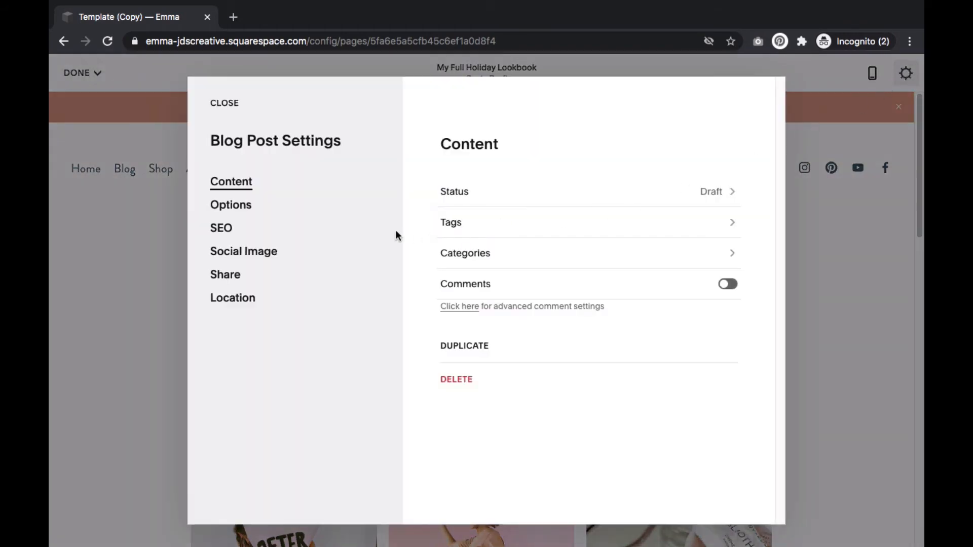
{"action": "left_click", "coordinate": [240, 210]}
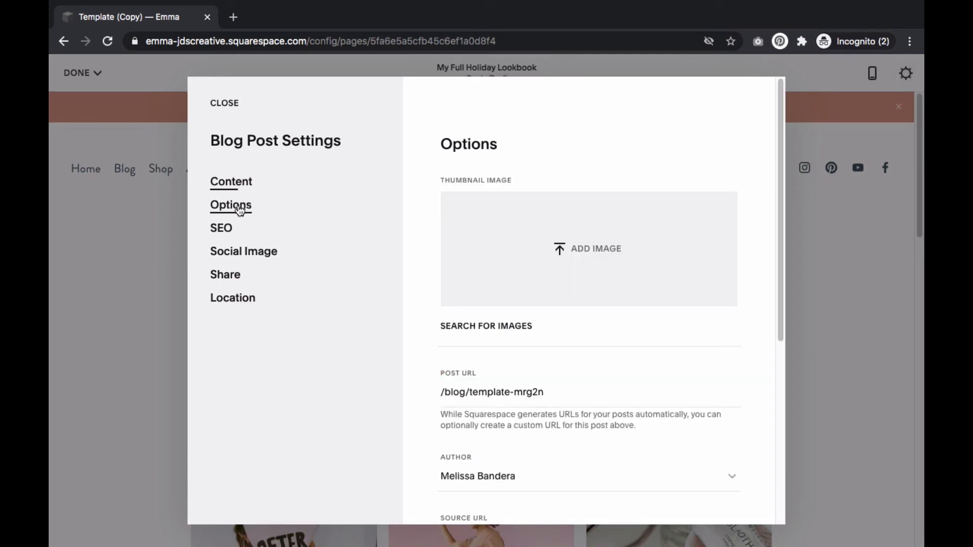
{"action": "scroll", "coordinate": [421, 285], "scroll_direction": "down", "scroll_amount": 2}
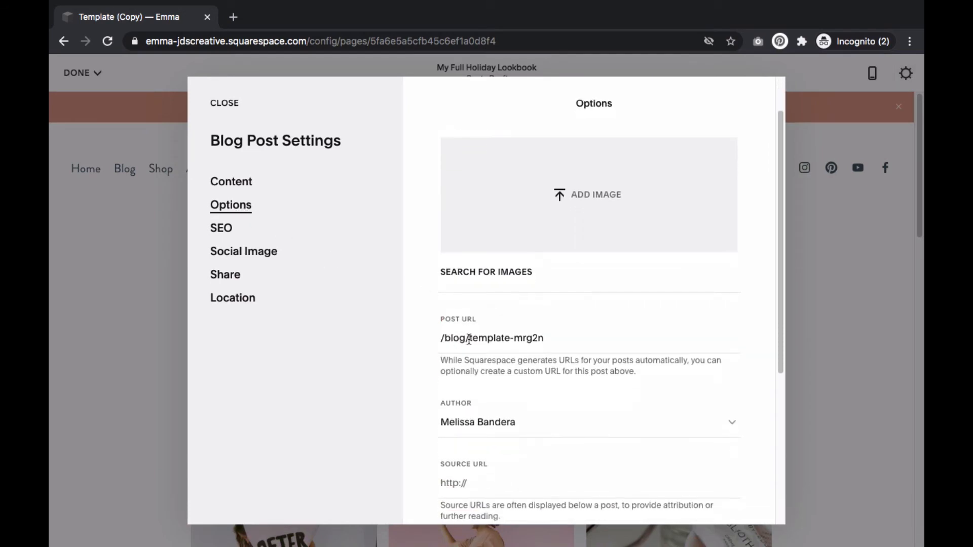
{"action": "left_click_drag", "start_coordinate": [467, 338], "coordinate": [559, 339]}
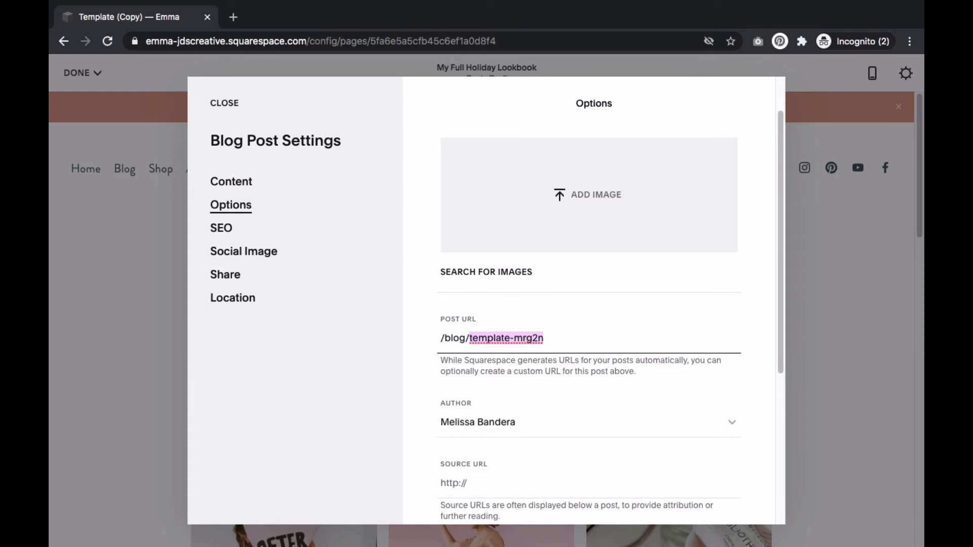
{"action": "key", "text": "BackSpace"}
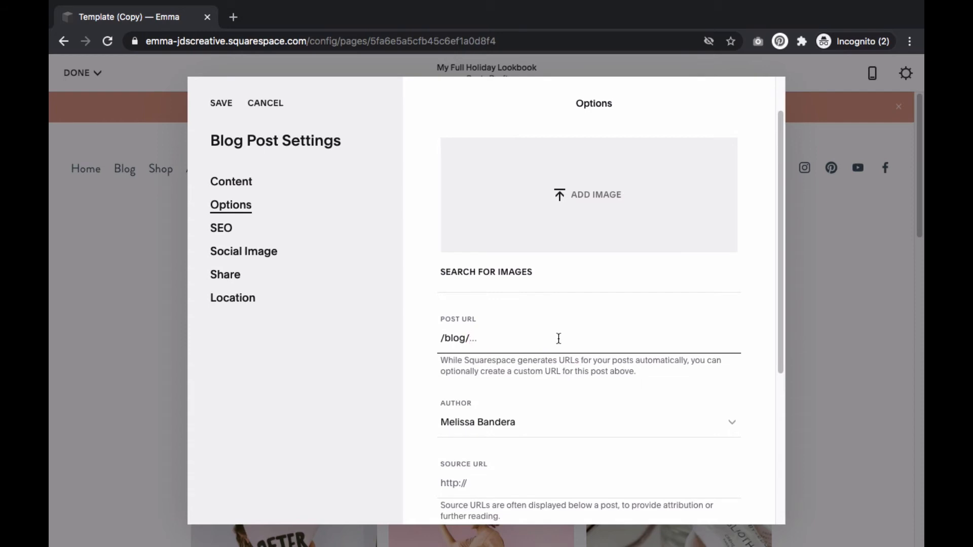
{"action": "type", "text": "holiday-lookbook"}
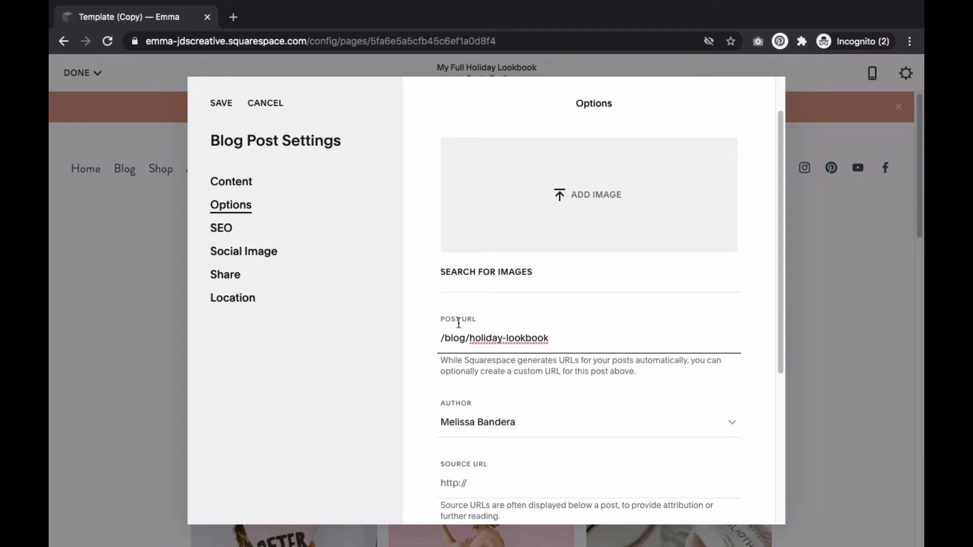
{"action": "left_click", "coordinate": [214, 104]}
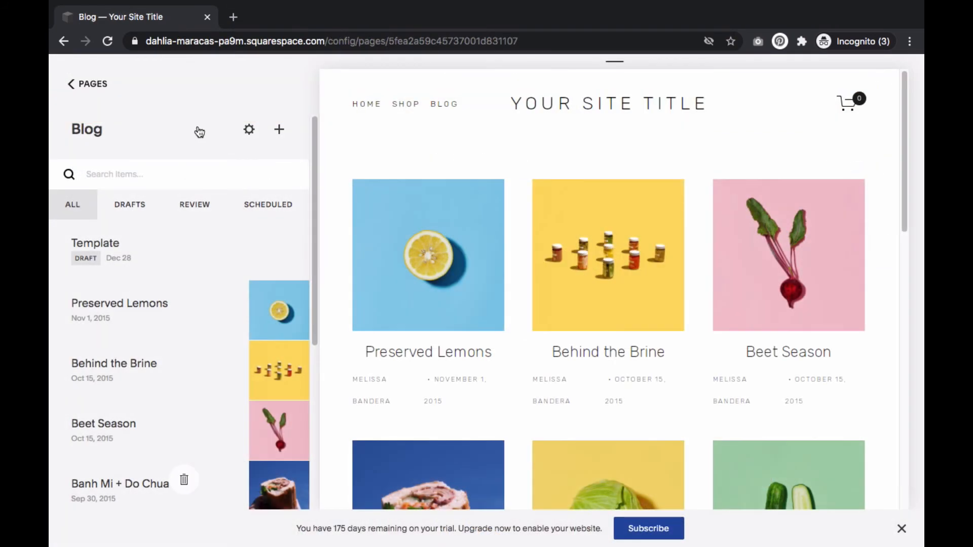
- In the blog of the second site, open the Template draft for editing and duplicate it
{"action": "mouse_move", "coordinate": [118, 257]}
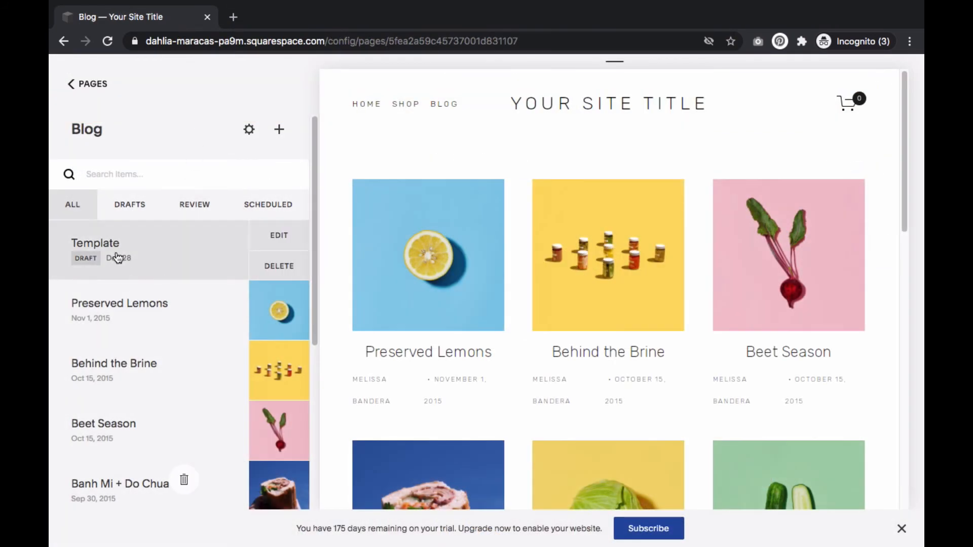
{"action": "left_click", "coordinate": [279, 238]}
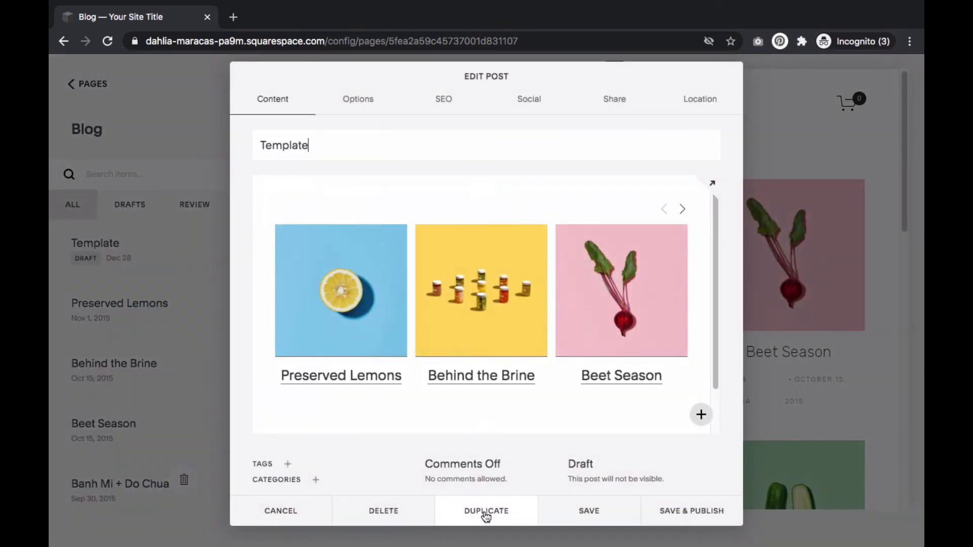
{"action": "left_click", "coordinate": [487, 515]}
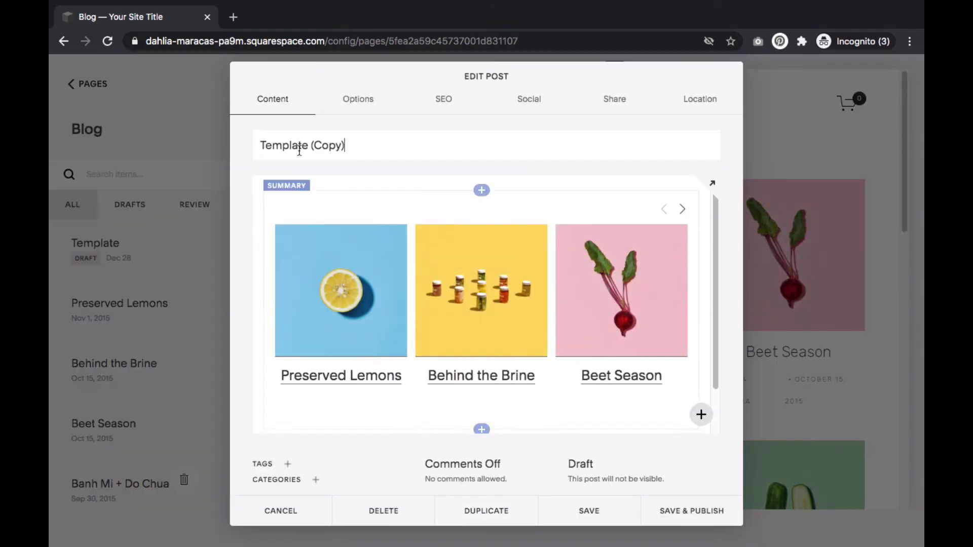
- Replace the title of the copied post with My Full Holiday Lookbook in the second site
{"action": "left_click_drag", "start_coordinate": [365, 144], "coordinate": [253, 142]}
{"action": "type", "text": "My Full "}
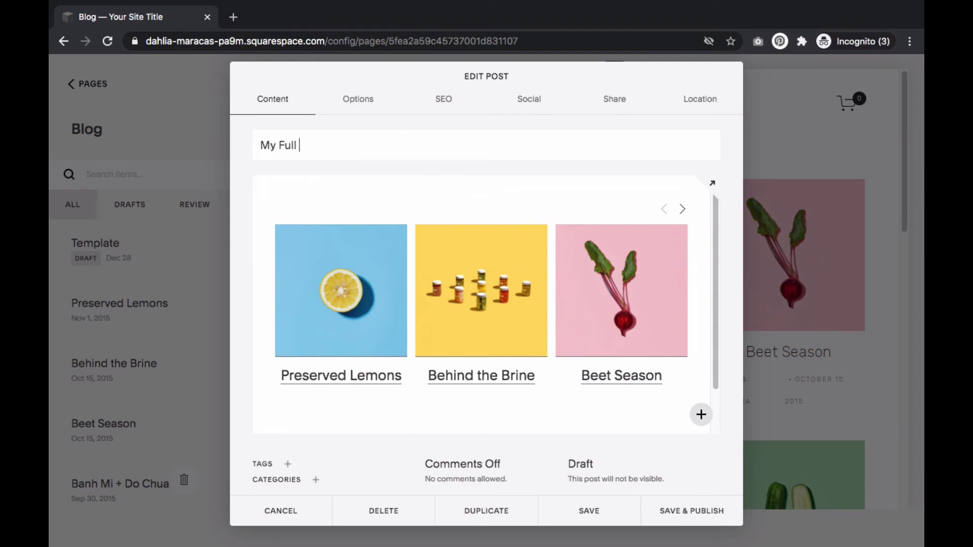
{"action": "type", "text": "Holiday Lookbook"}
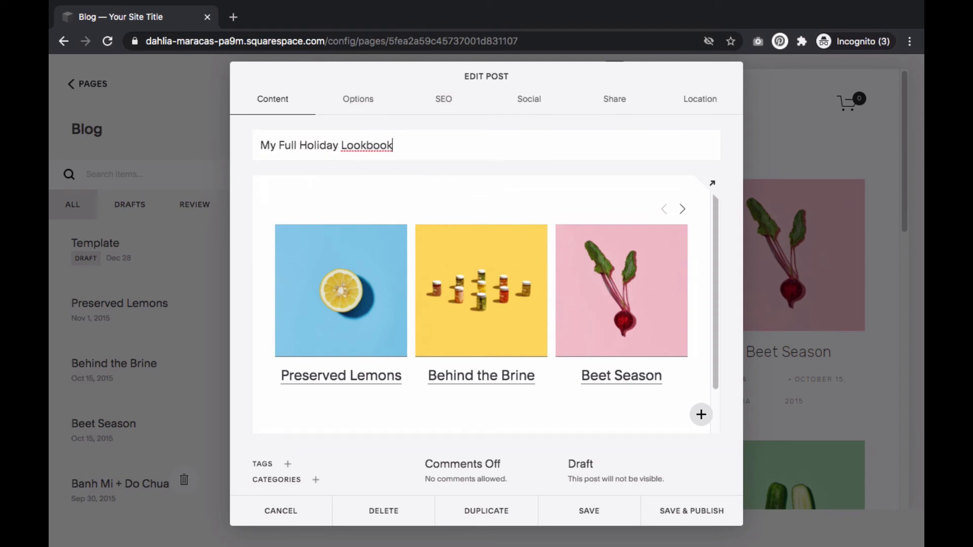
- Set the copied post's URL to /blog/holiday-lookbook and save the post as a draft
{"action": "left_click", "coordinate": [366, 104]}
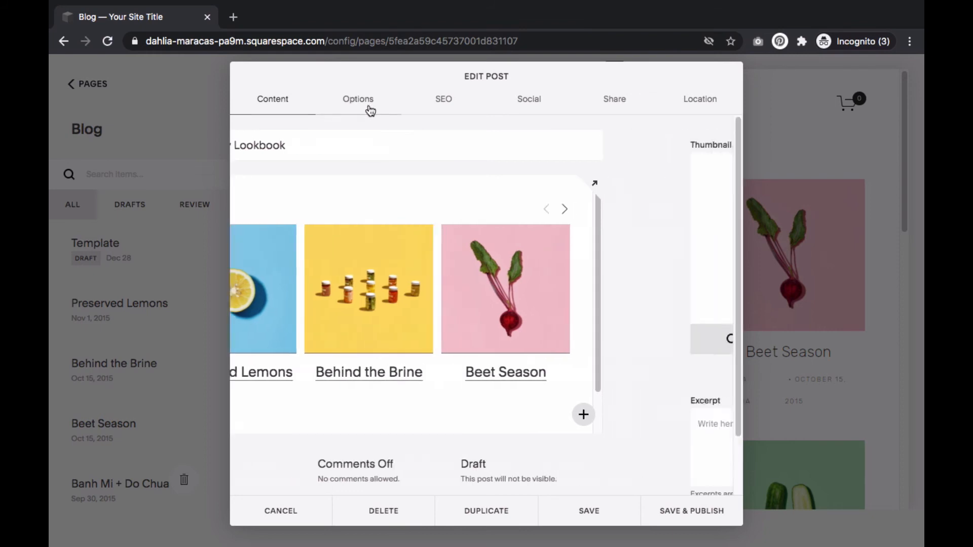
{"action": "left_click", "coordinate": [564, 168]}
{"action": "triple_click", "coordinate": [564, 167]}
{"action": "type", "text": "holiday-look"}
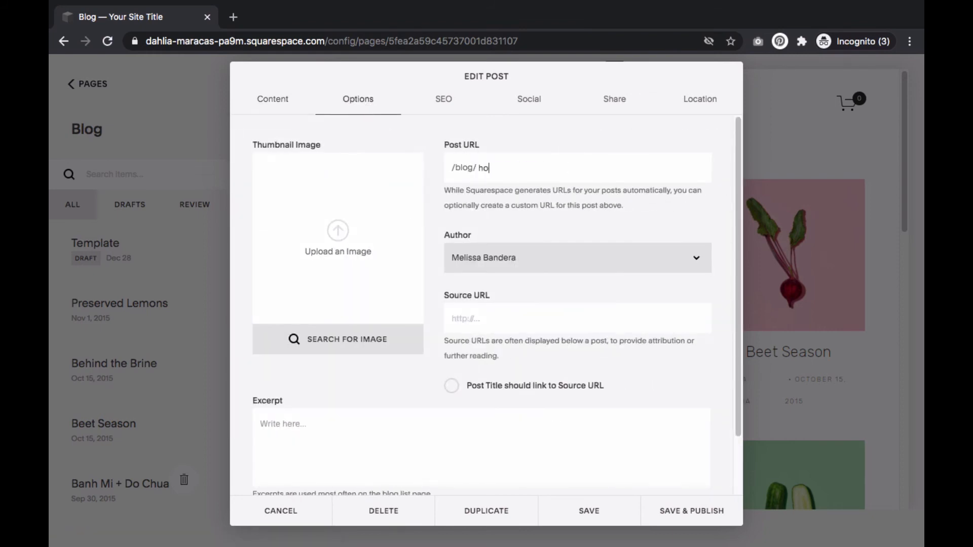
{"action": "type", "text": "book"}
{"action": "triple_click", "coordinate": [479, 170]}
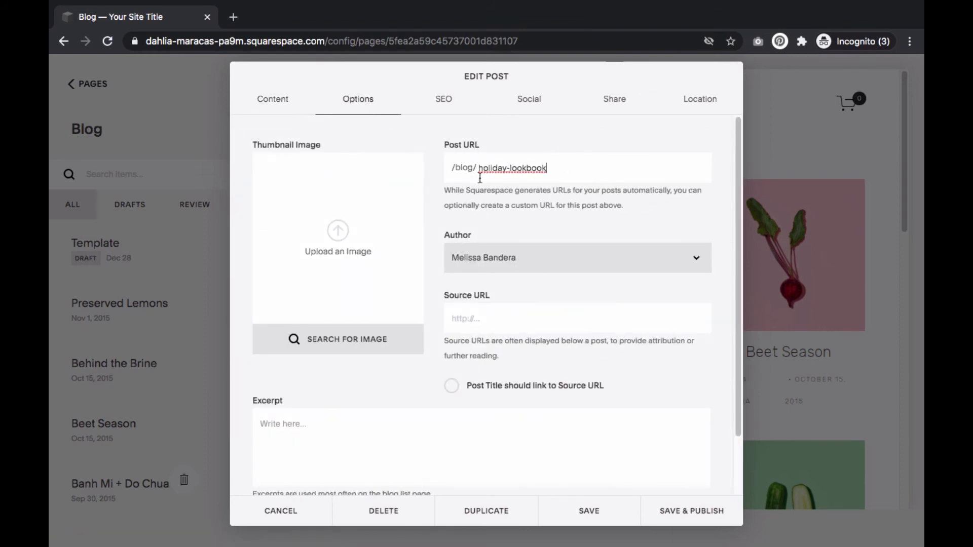
{"action": "left_click", "coordinate": [282, 99]}
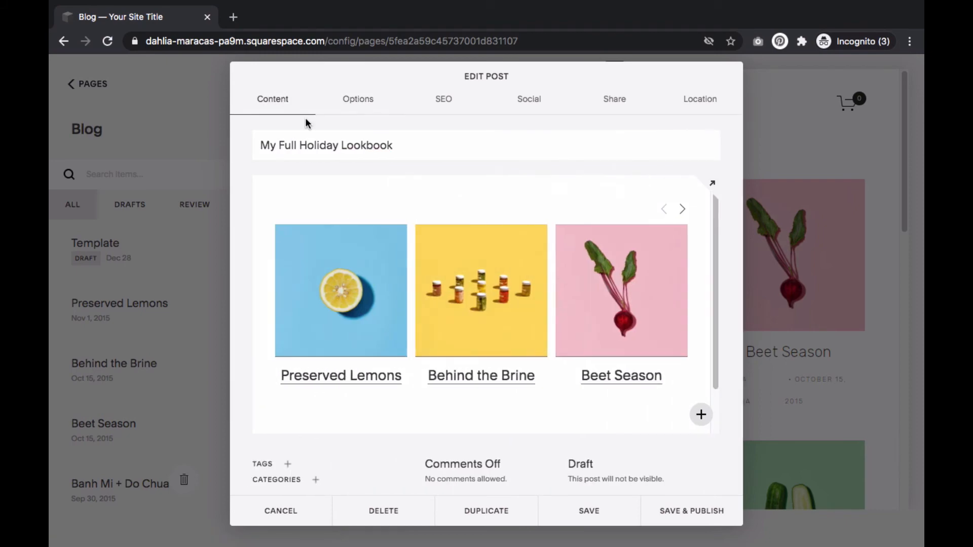
{"action": "left_click", "coordinate": [588, 512]}
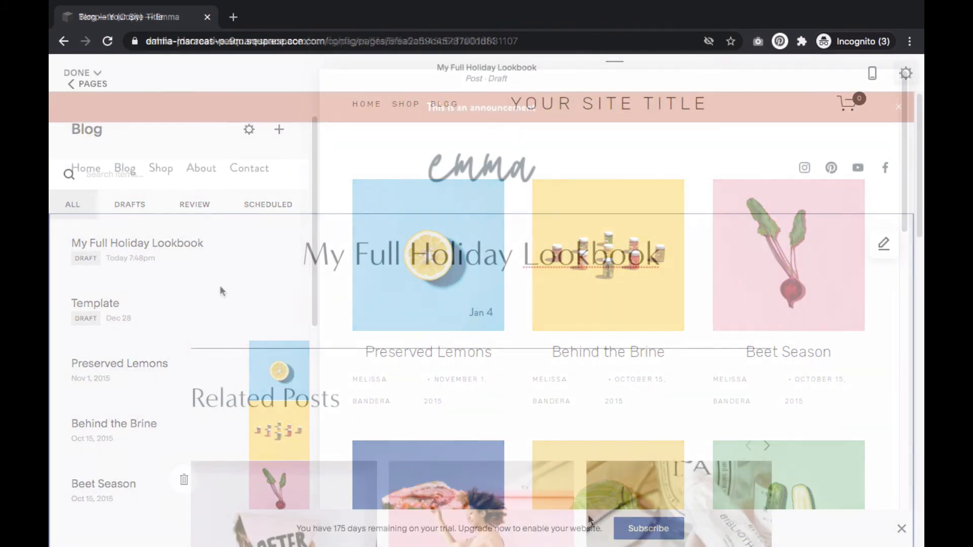
- Open the display settings of the summary block under Related Posts in the My Full Holiday Lookbook draft
{"action": "scroll", "coordinate": [237, 284], "scroll_direction": "down", "scroll_amount": 5}
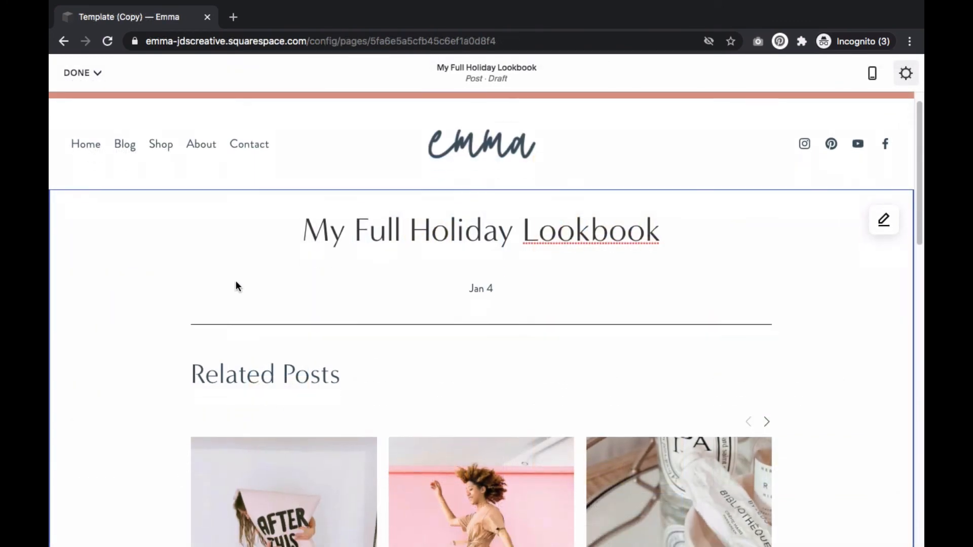
{"action": "scroll", "coordinate": [234, 281], "scroll_direction": "down", "scroll_amount": 1}
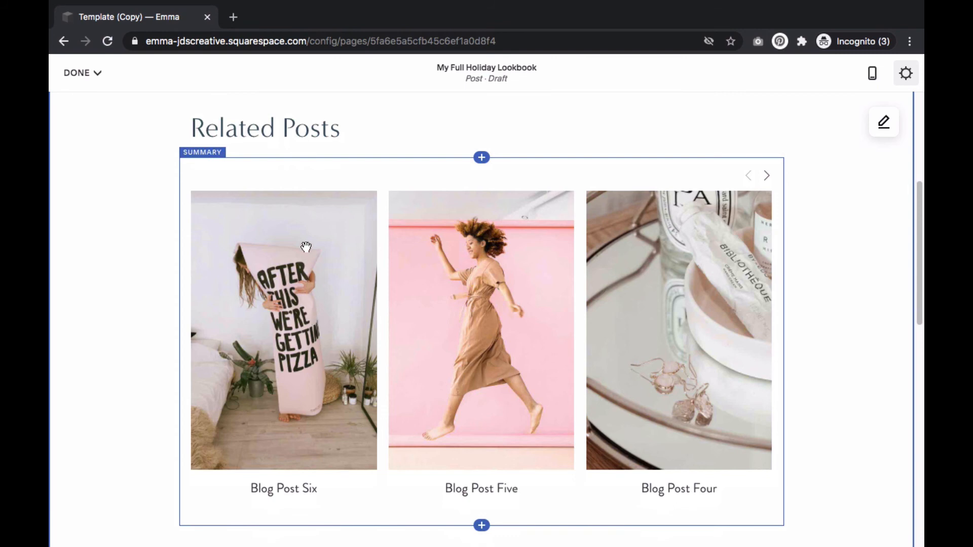
{"action": "left_click", "coordinate": [287, 230]}
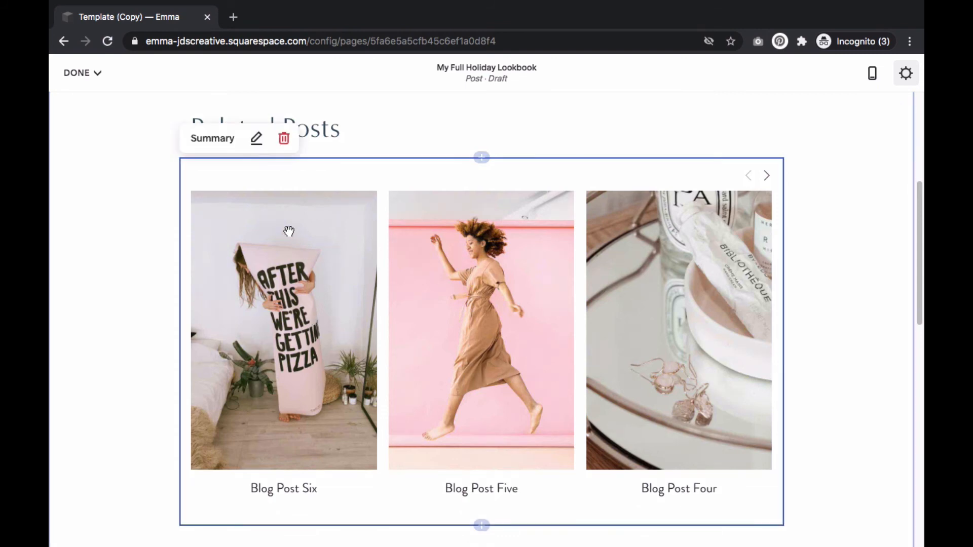
{"action": "left_click", "coordinate": [256, 139]}
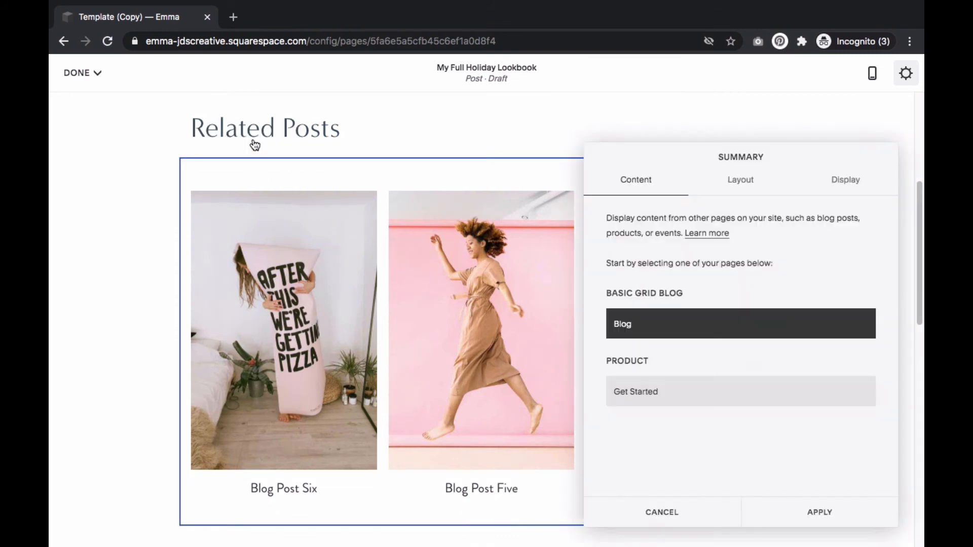
{"action": "left_click", "coordinate": [833, 183]}
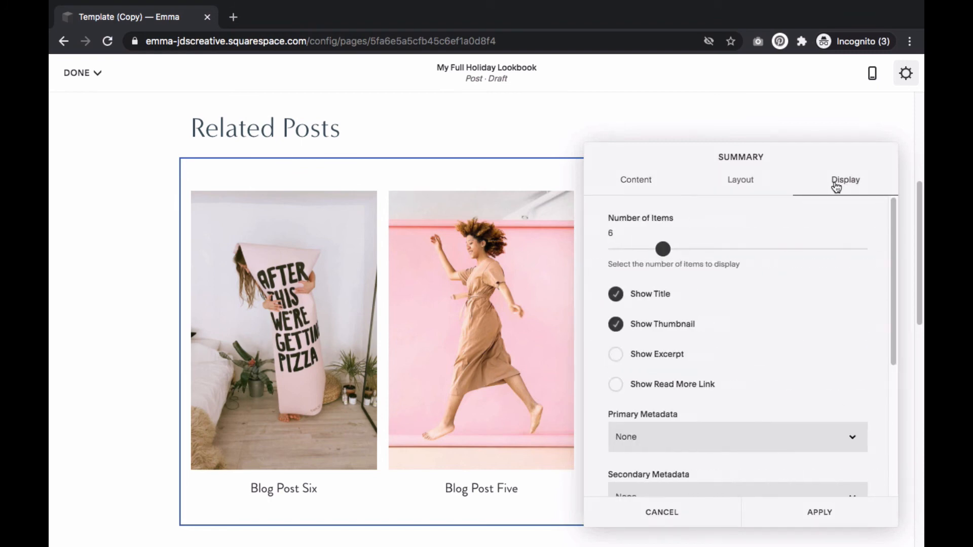
- Set the summary block's category filter to Fashion and apply the change
{"action": "scroll", "coordinate": [706, 304], "scroll_direction": "down", "scroll_amount": 5}
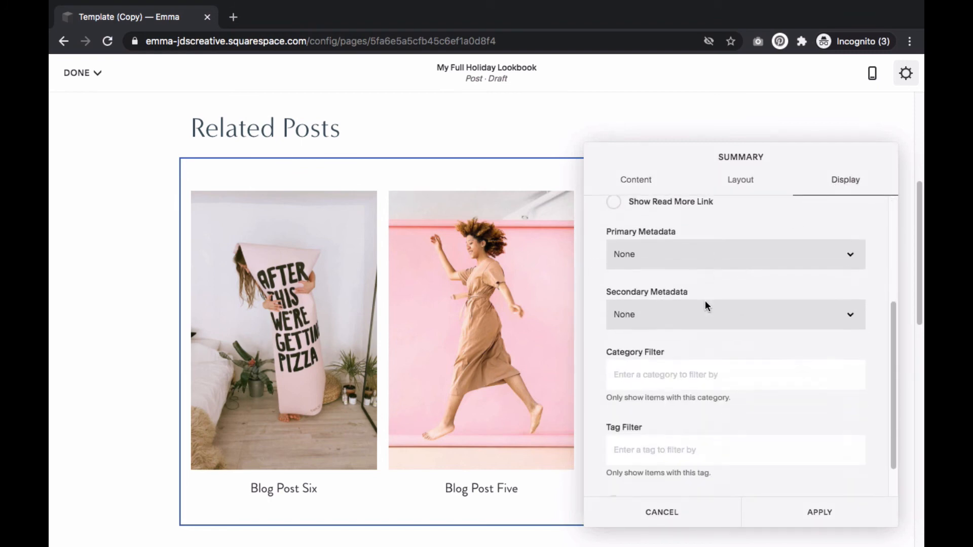
{"action": "scroll", "coordinate": [614, 345], "scroll_direction": "up", "scroll_amount": 1}
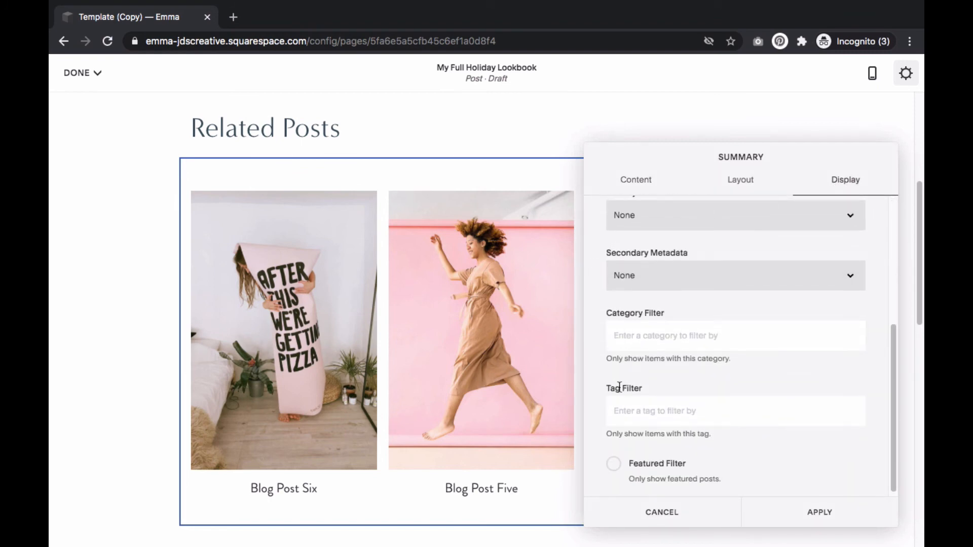
{"action": "left_click", "coordinate": [623, 335]}
{"action": "type", "text": "Fa"}
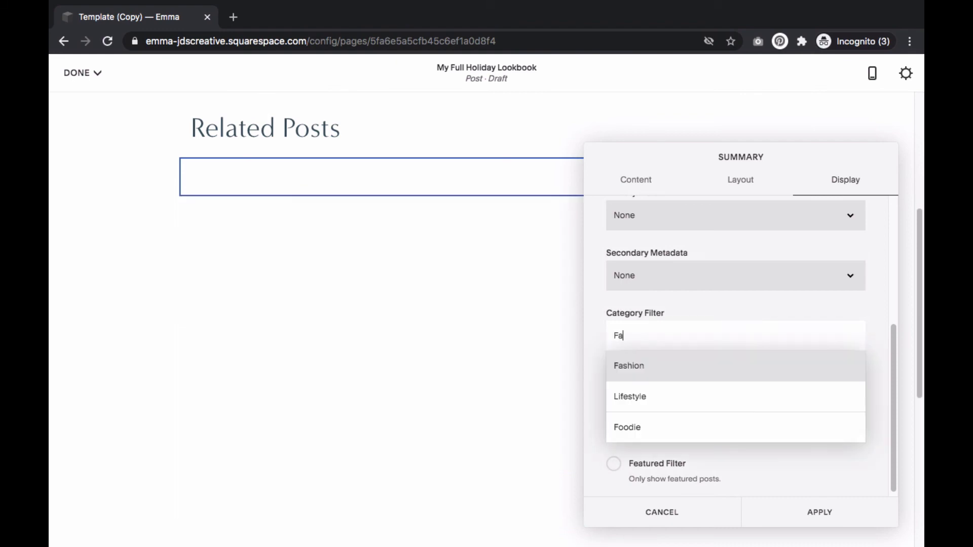
{"action": "left_click", "coordinate": [626, 369]}
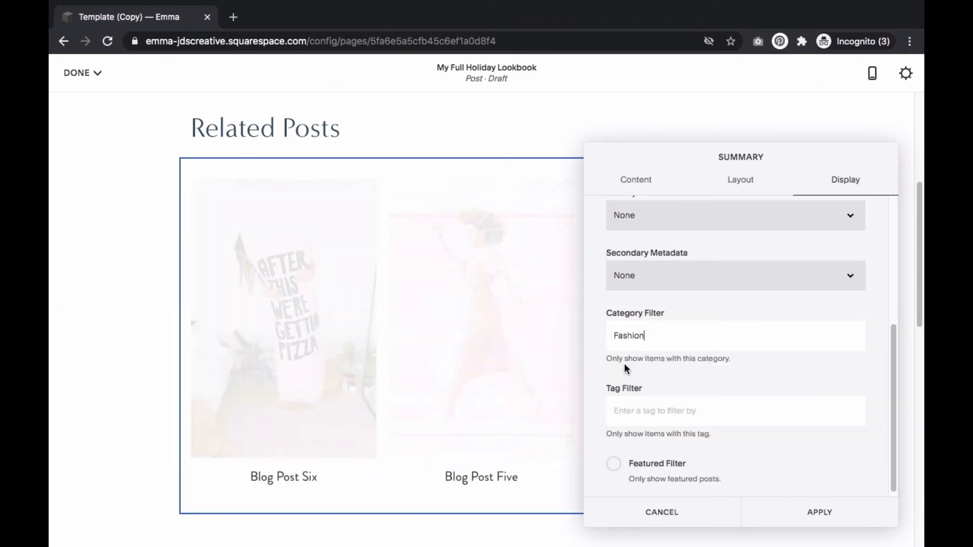
{"action": "scroll", "coordinate": [362, 310], "scroll_direction": "down", "scroll_amount": 1}
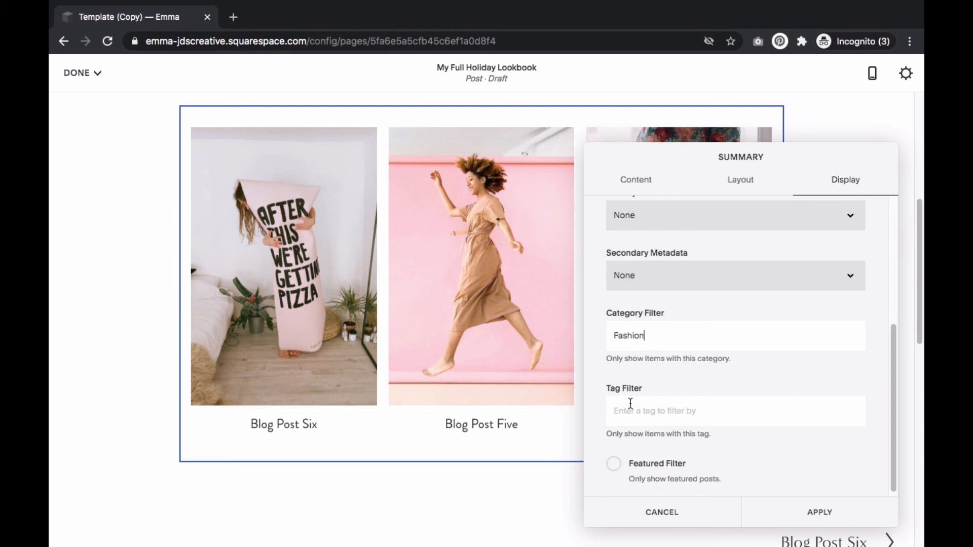
{"action": "left_click", "coordinate": [829, 513]}
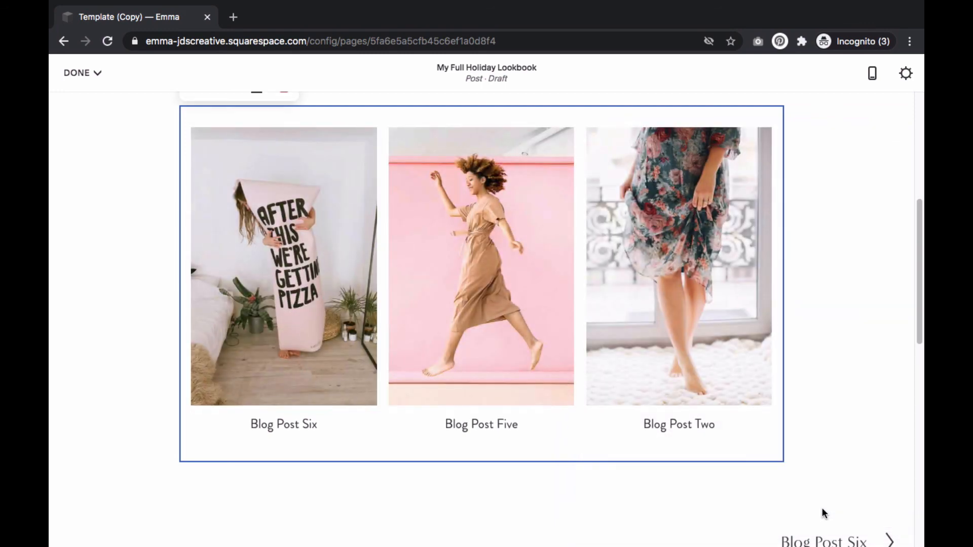
{"action": "scroll", "coordinate": [444, 420], "scroll_direction": "up", "scroll_amount": 3}
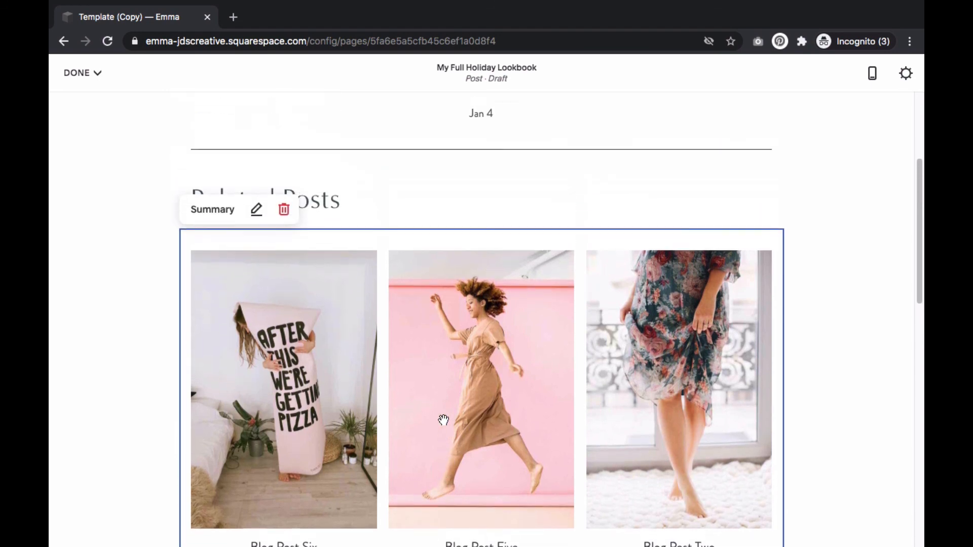
{"action": "scroll", "coordinate": [444, 419], "scroll_direction": "up", "scroll_amount": 1}
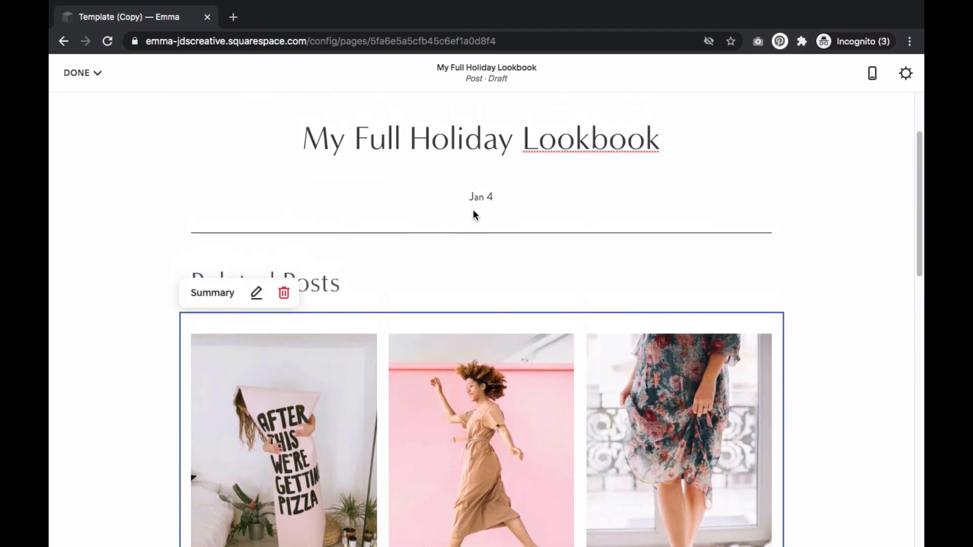